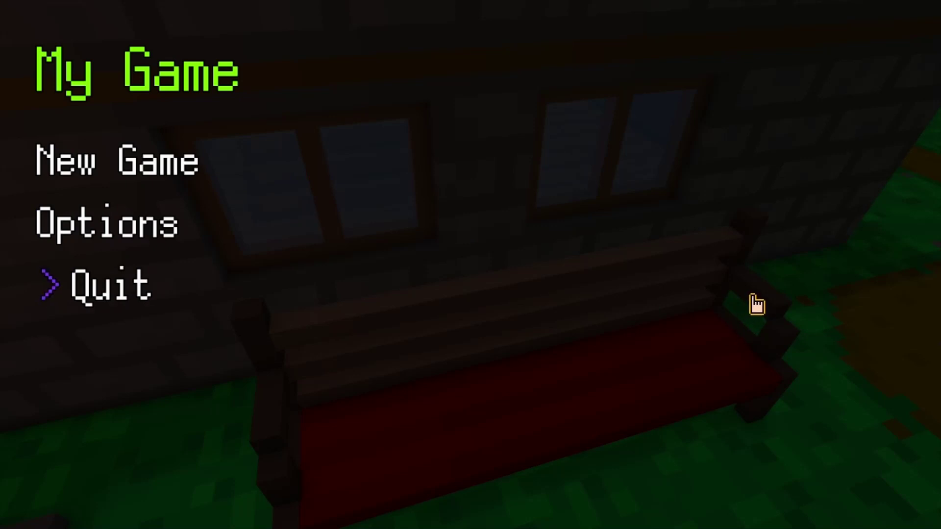
Step: Move the title menu marker up to New Game
key(Up)
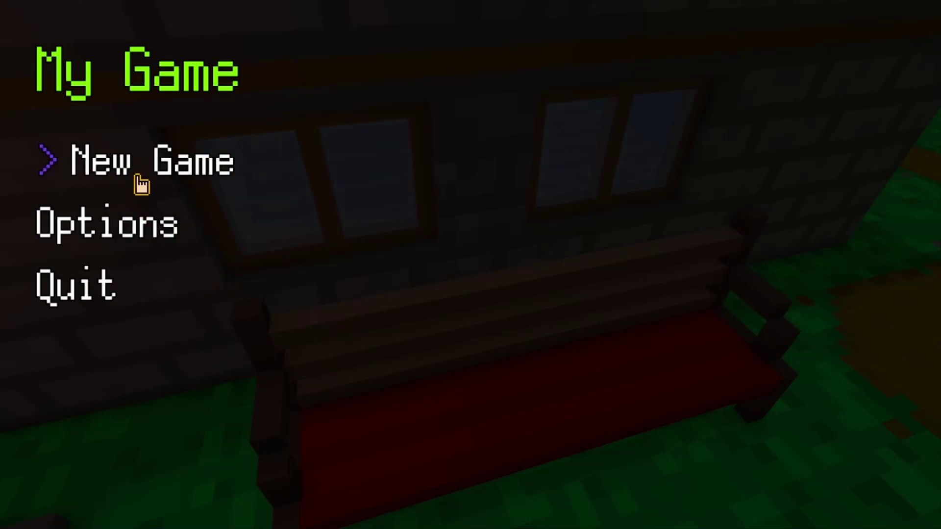
Step: Start a new game, dismiss the welcome message, and walk to the house door and back
click(162, 188)
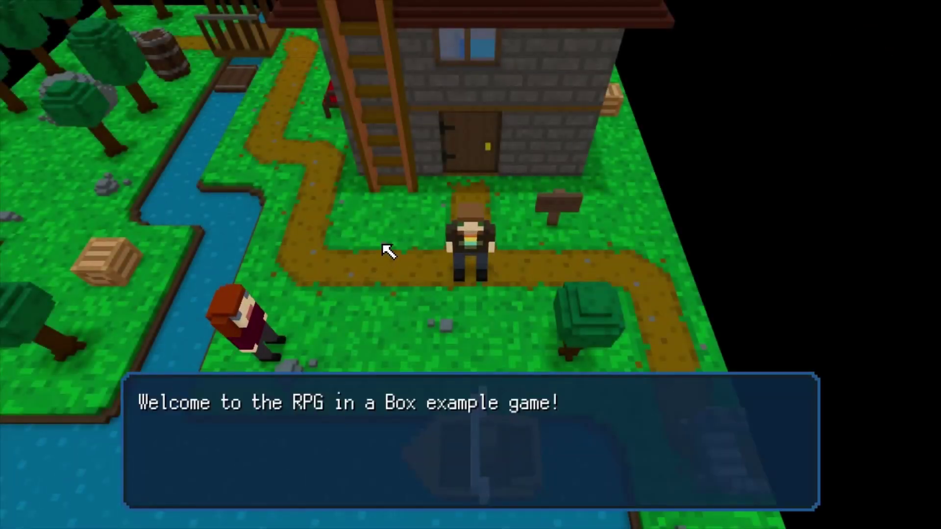
click(536, 294)
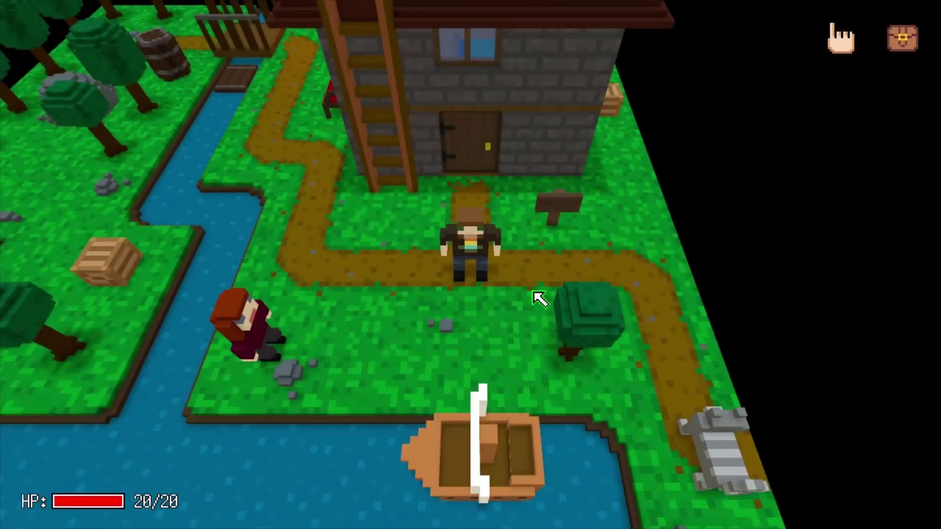
key(a)
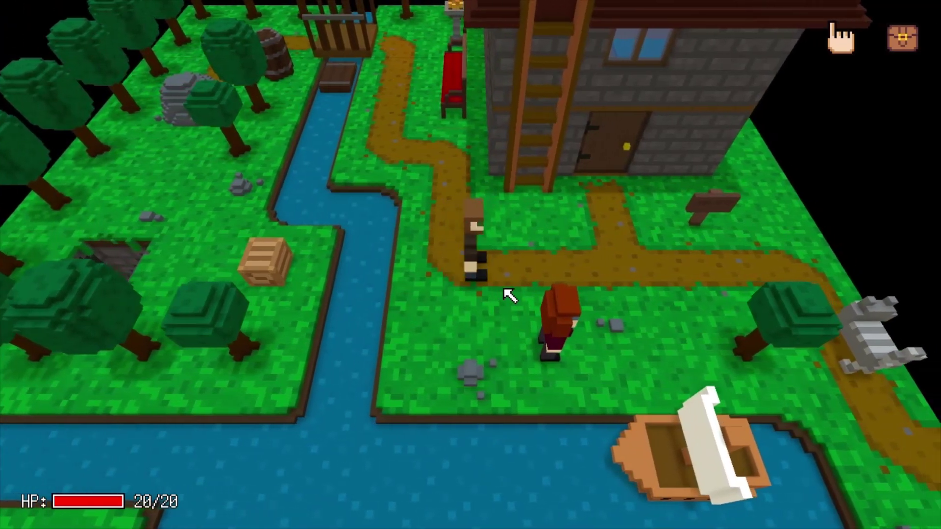
key(d)
key(w)
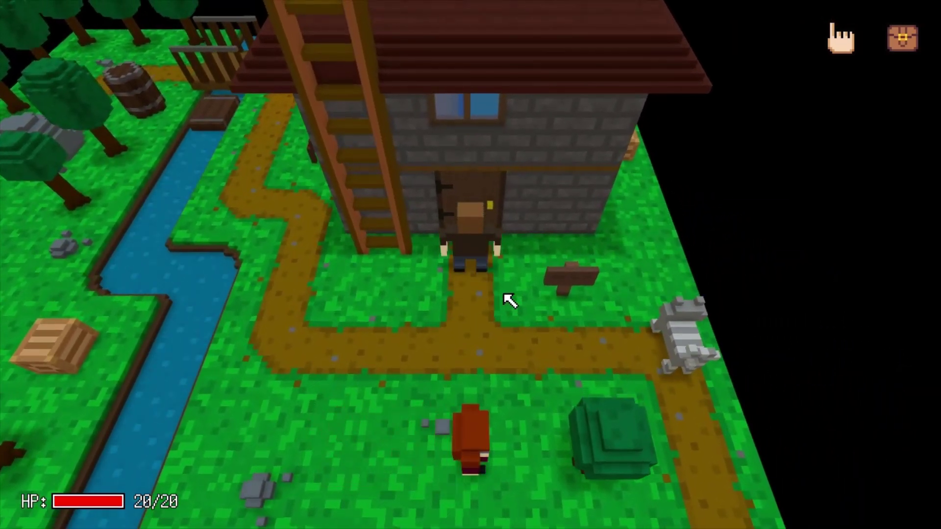
key(a)
key(s)
Step: Walk down toward the boat, then left across the grass to the path beside the bench
key(d)
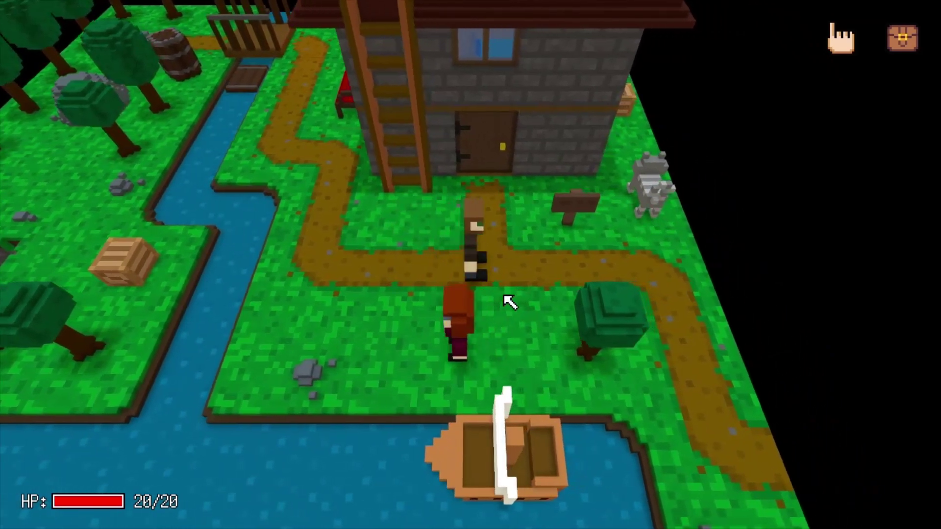
key(s)
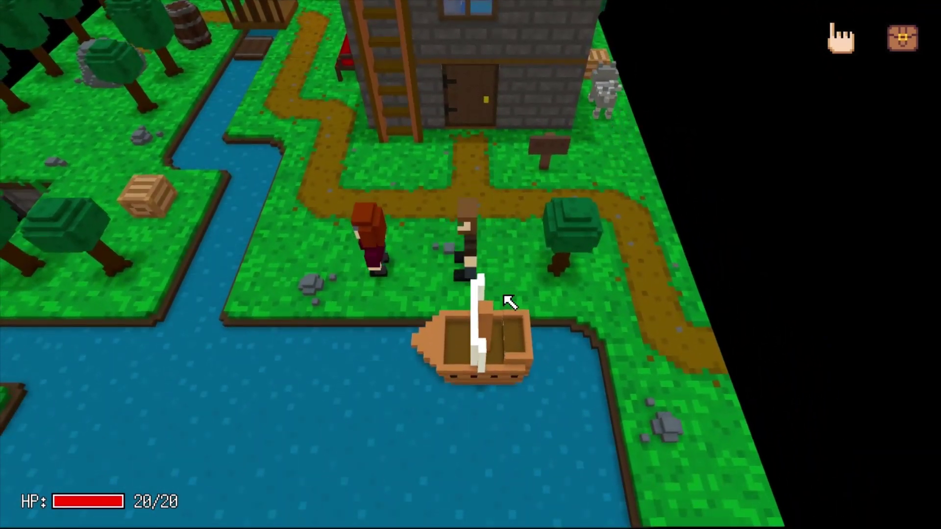
key(w)
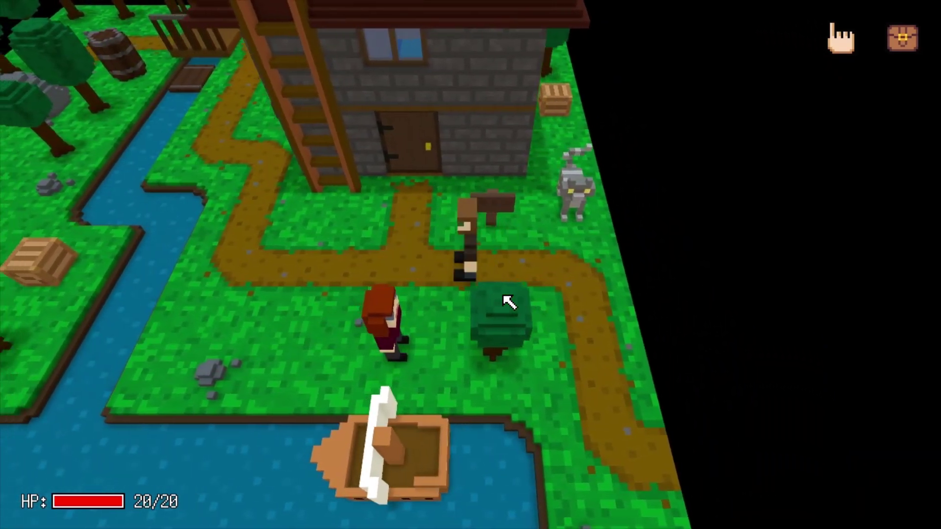
key(a)
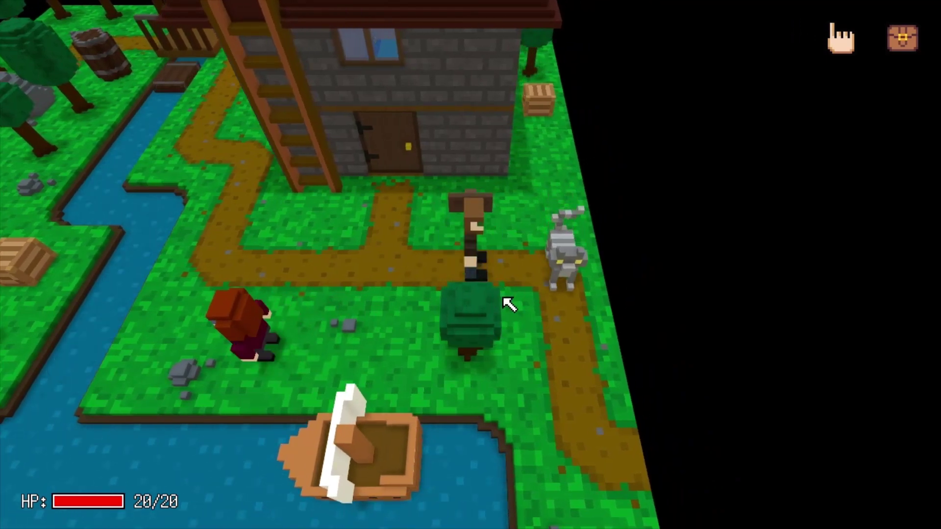
key(a)
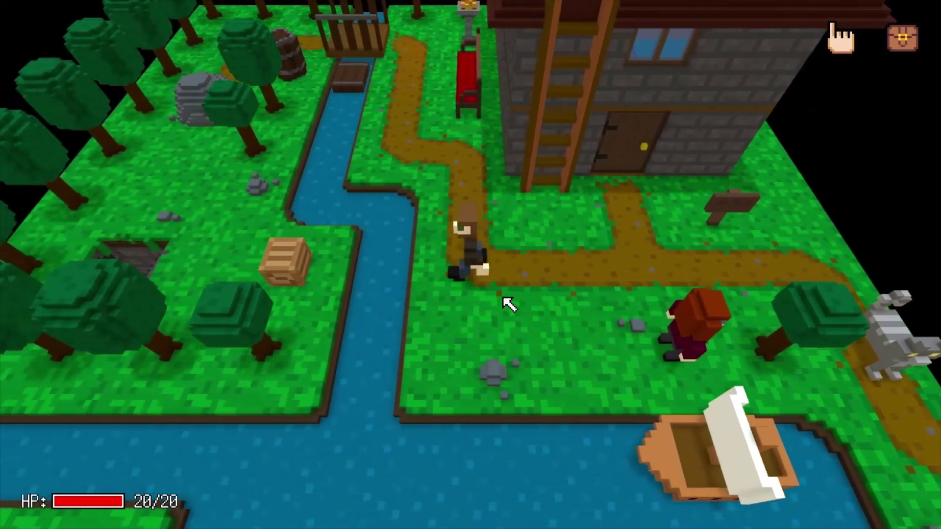
key(w)
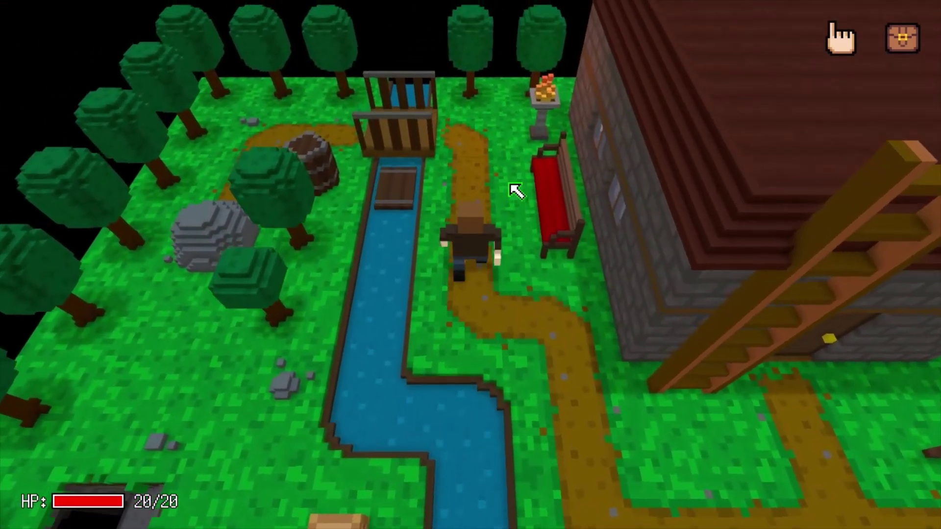
Step: Cross the bridge, explore the western path past the barrel, then head over to the raft
key(w)
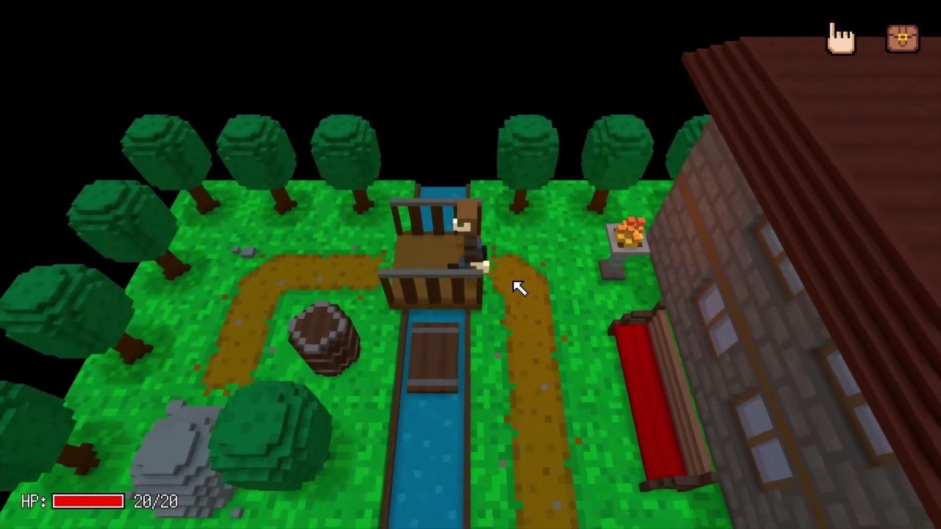
key(a)
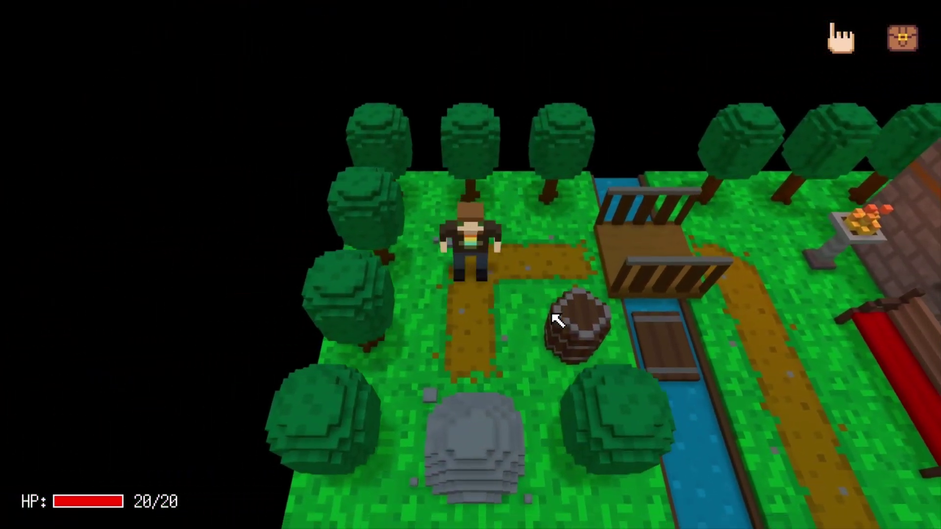
key(s)
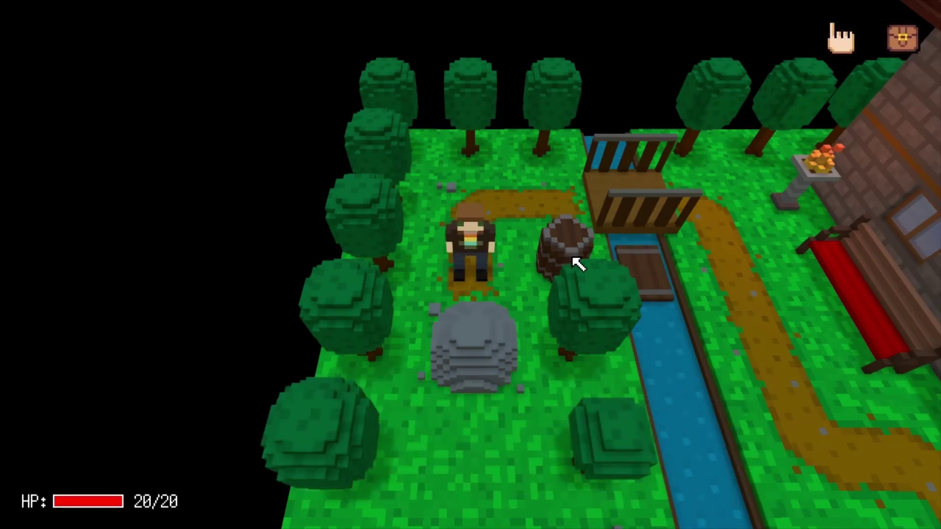
key(w)
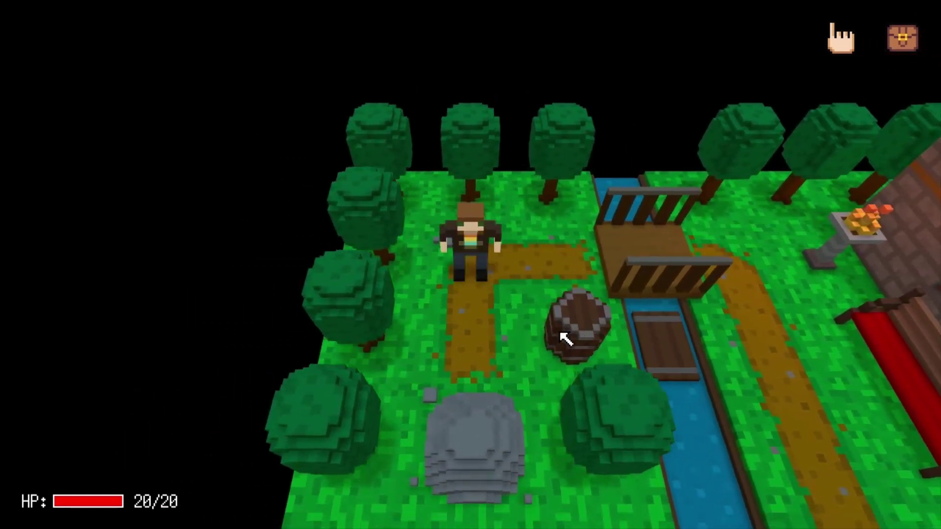
key(d)
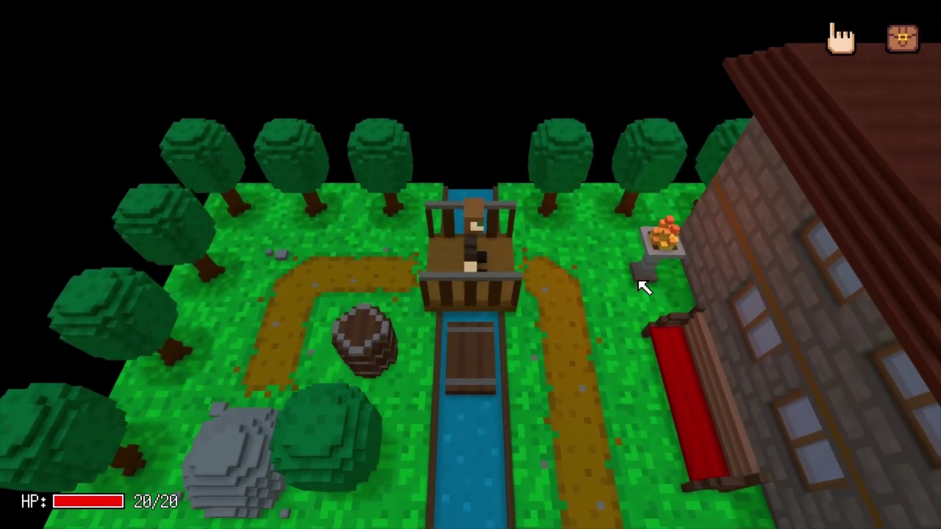
click(507, 347)
click(444, 277)
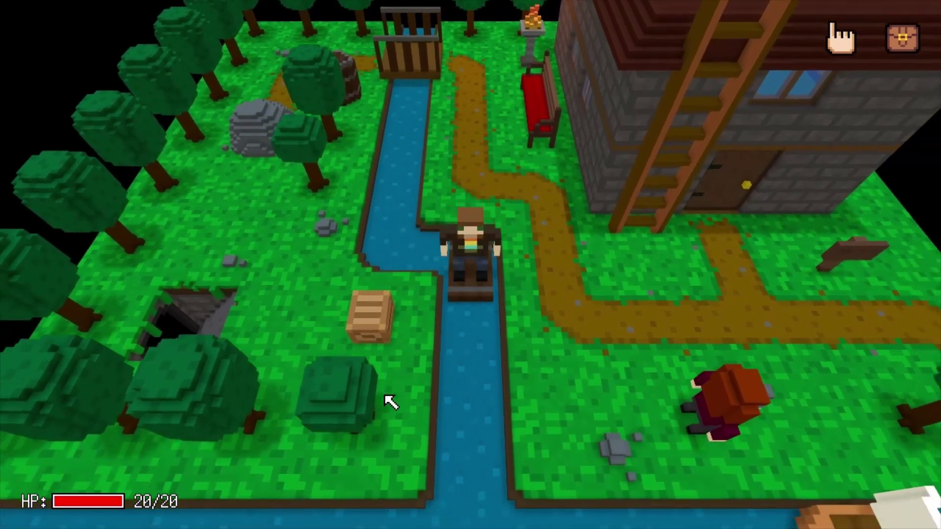
Step: Walk down to the river and sail the boat left and downstream to the chest islet
key(d)
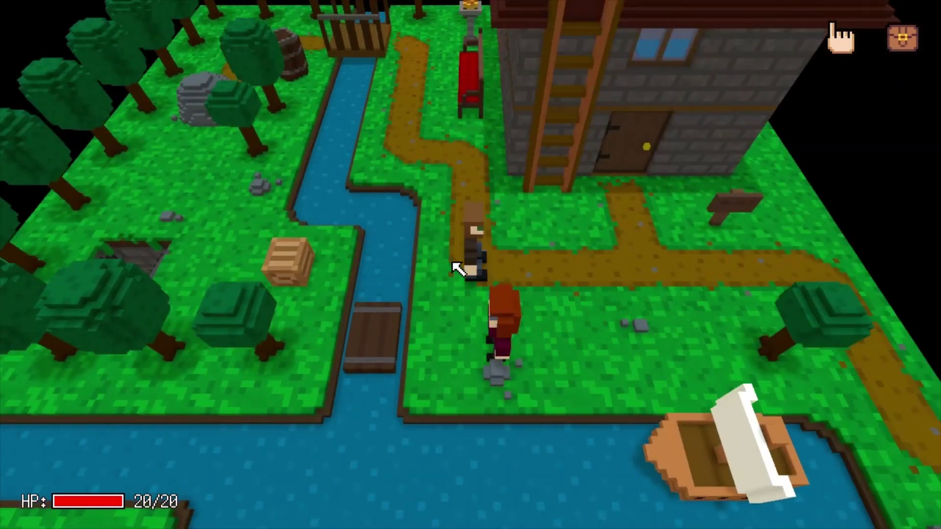
key(s)
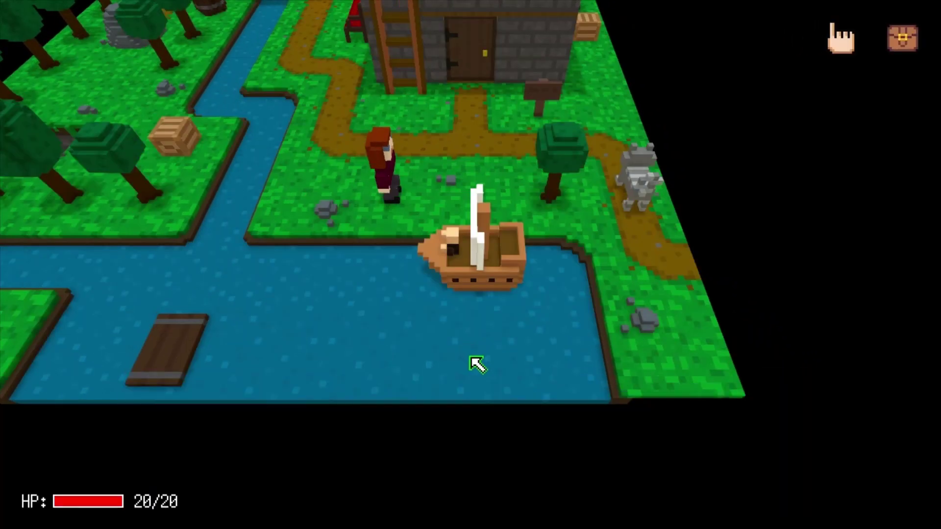
key(a)
key(s)
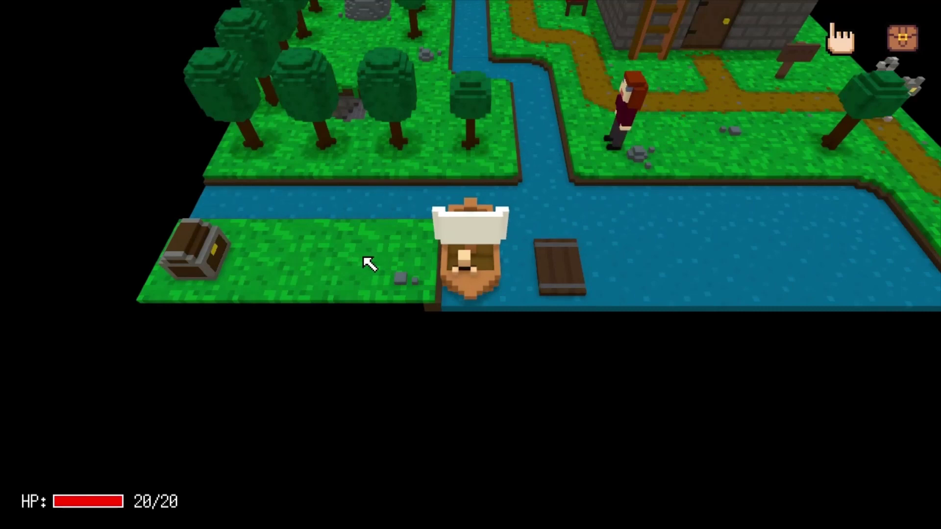
key(w)
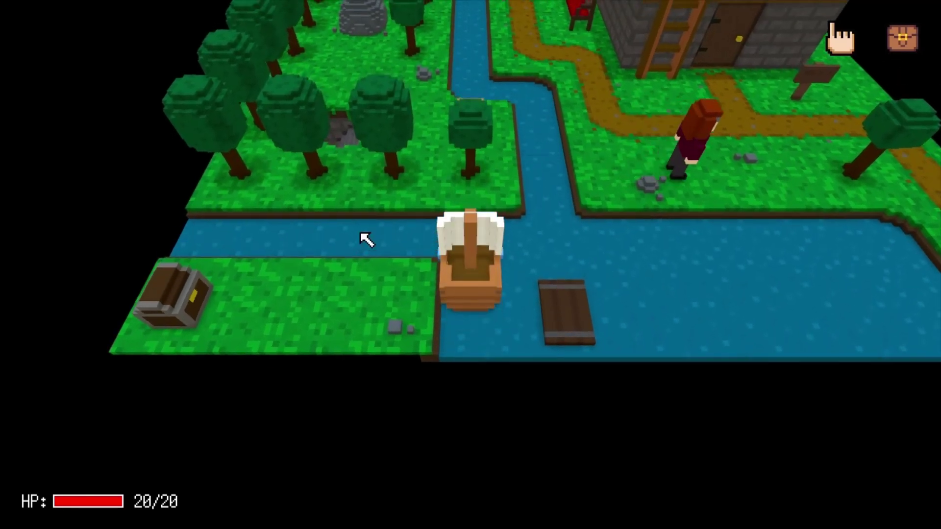
key(s)
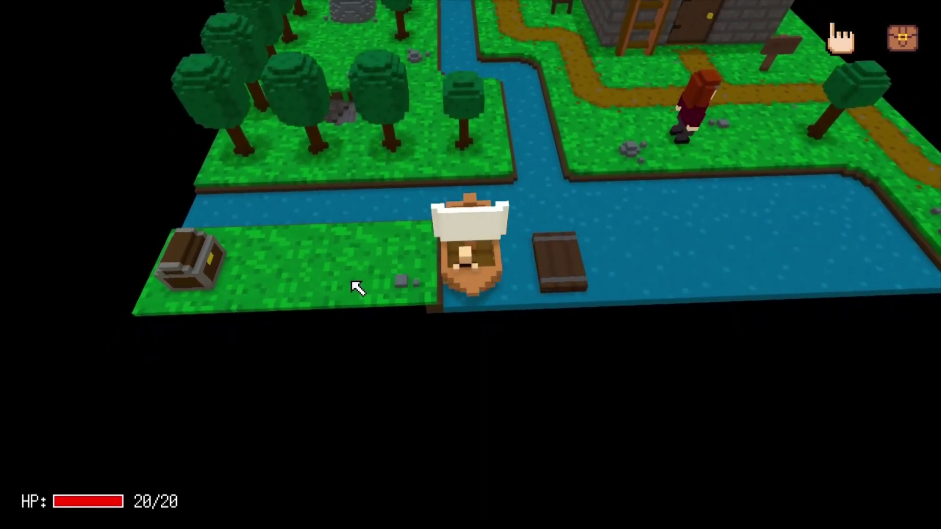
Step: Pause the game, view the Options screen, then close the menus and resume
key(Escape)
click(121, 207)
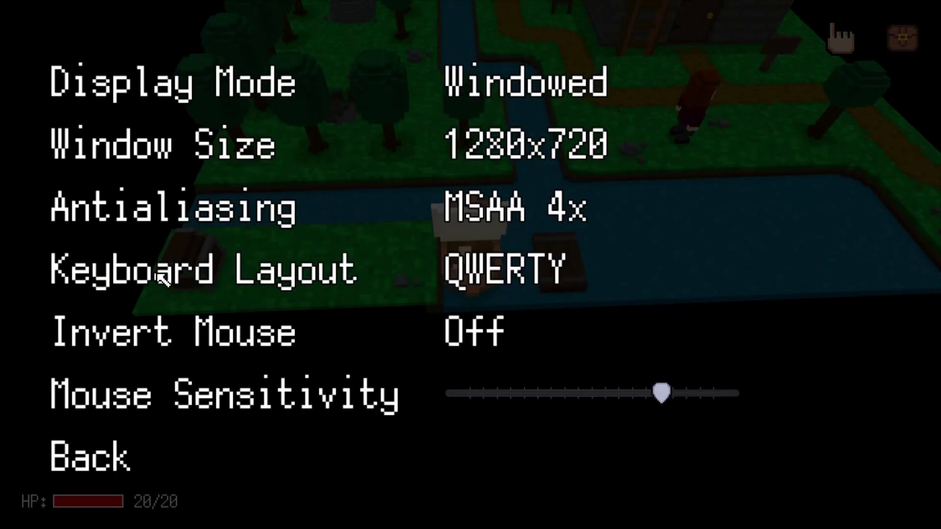
key(Escape)
key(Escape)
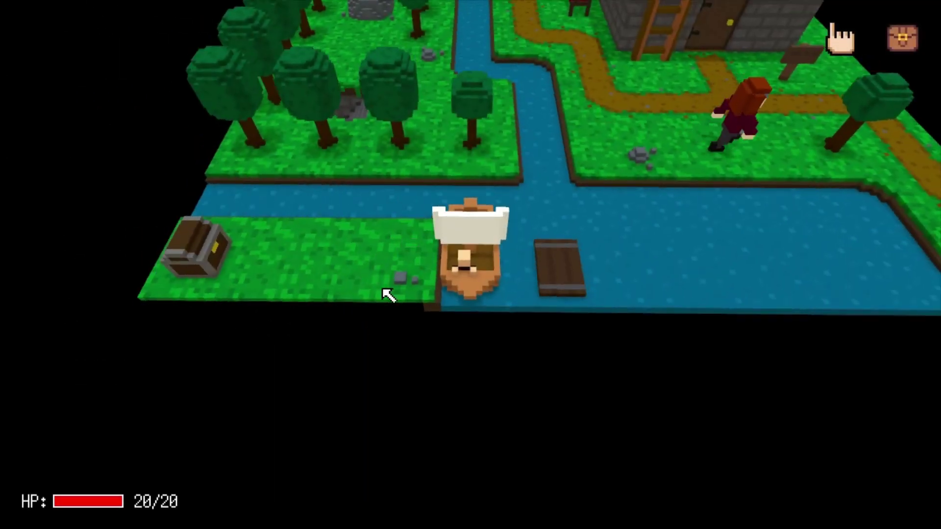
Step: Sail the boat up and right to the shore, then back down and left to the grass corner
middle_drag(554, 253, 499, 252)
key(w)
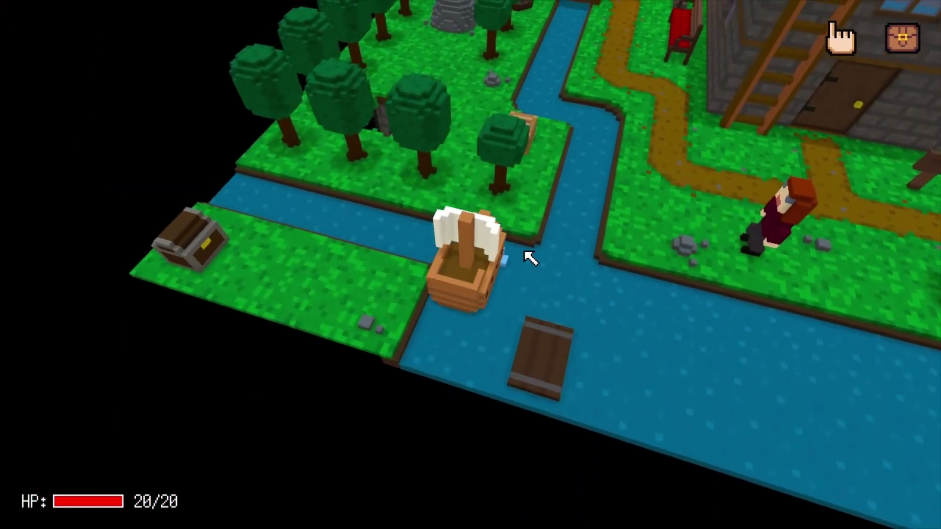
key(d)
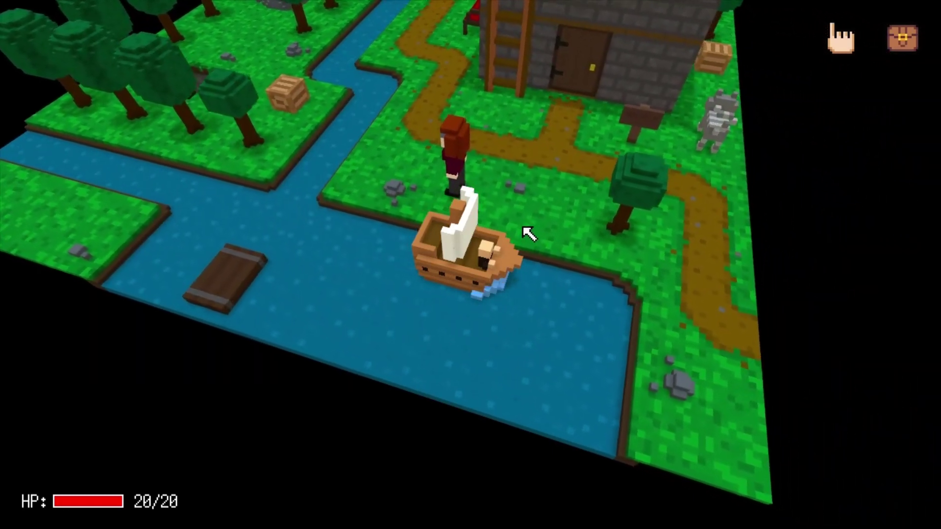
key(Escape)
key(Escape)
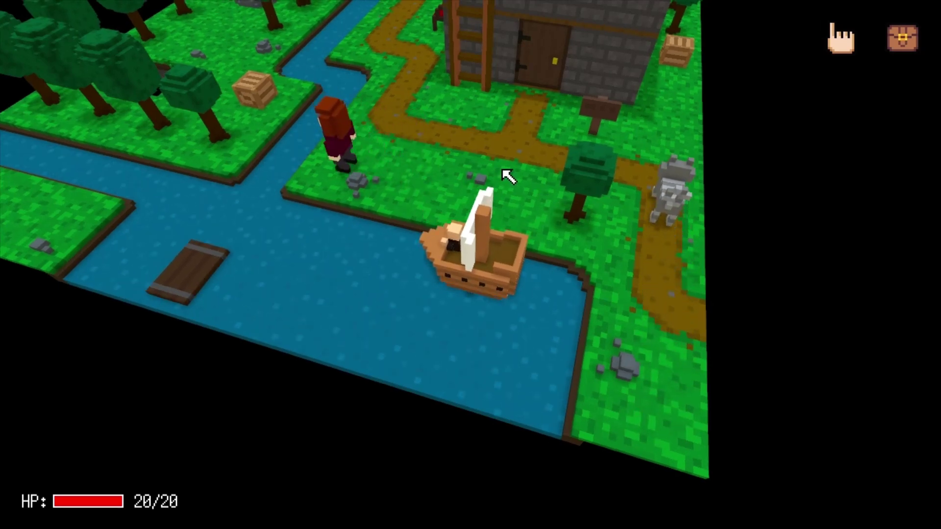
key(d)
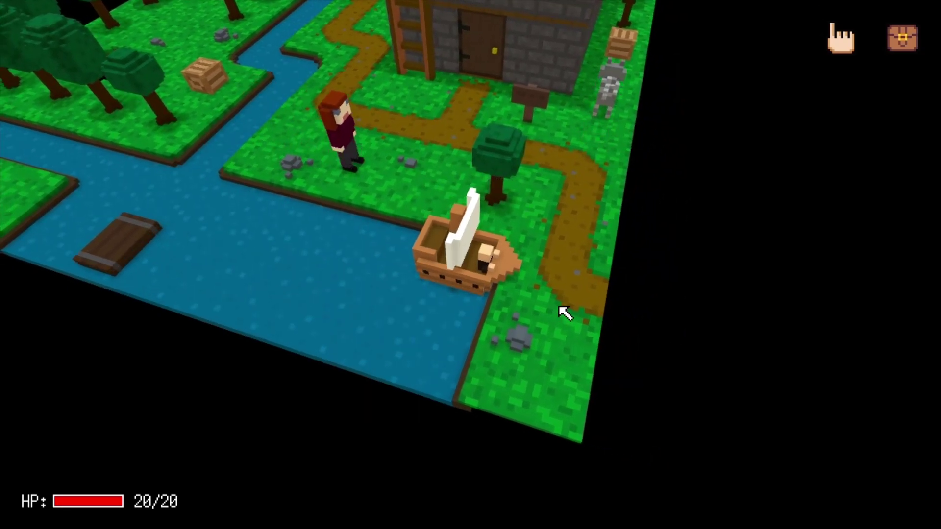
key(a)
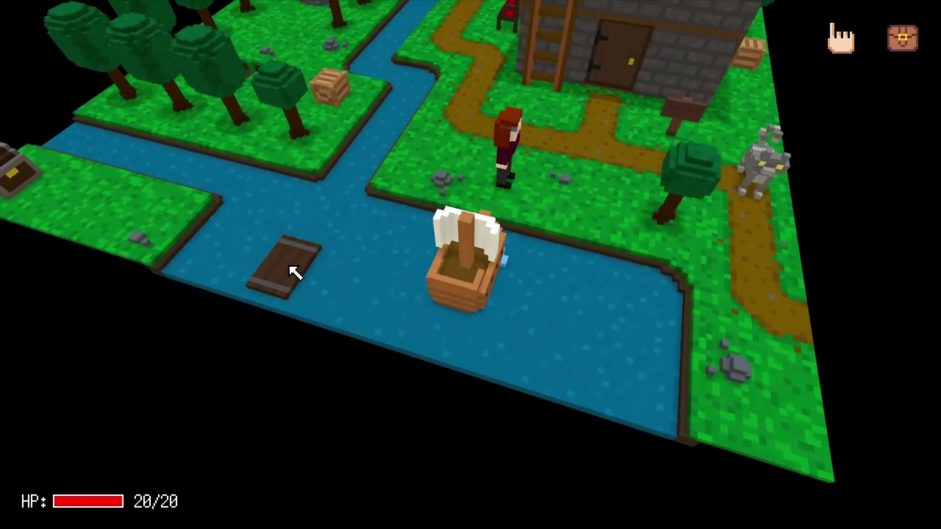
key(s)
key(a)
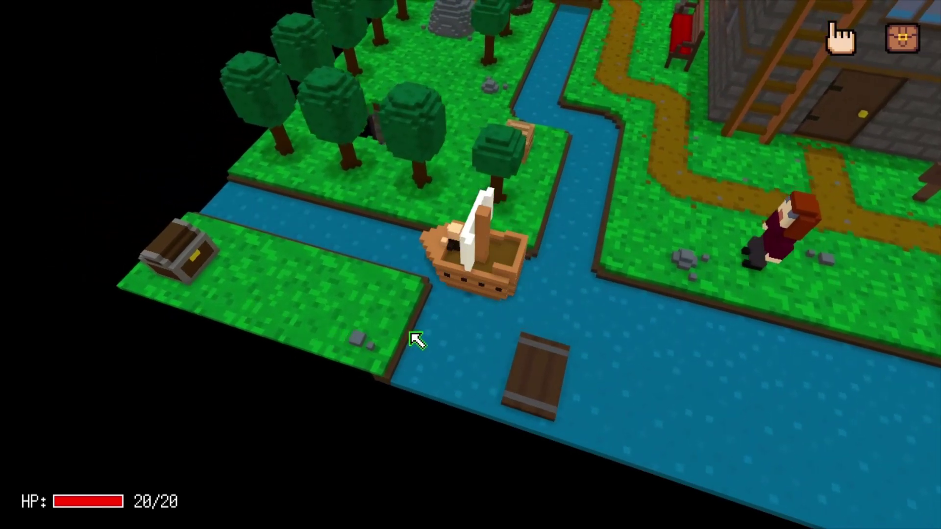
click(418, 340)
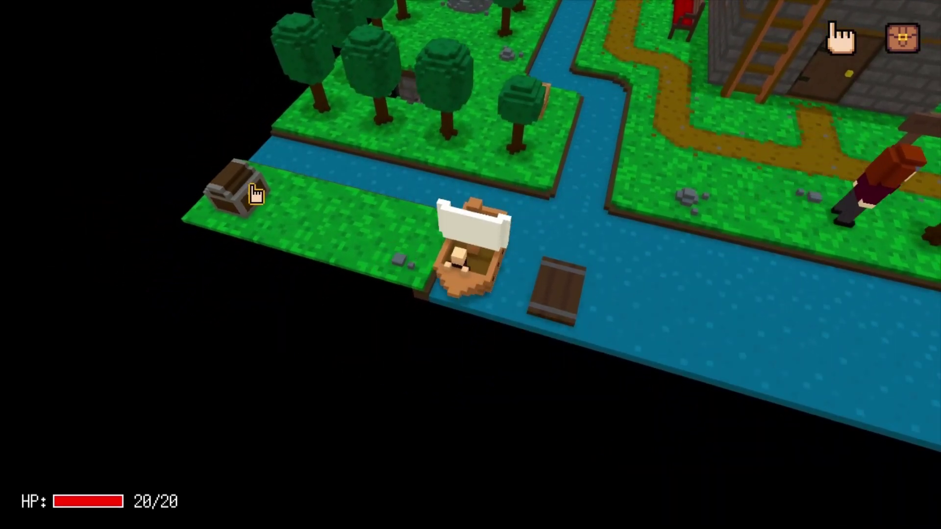
Step: Zoom the game camera in and out, then sail the boat down and back up to the river junction
scroll(380, 202, up, 2)
scroll(353, 201, down, 4)
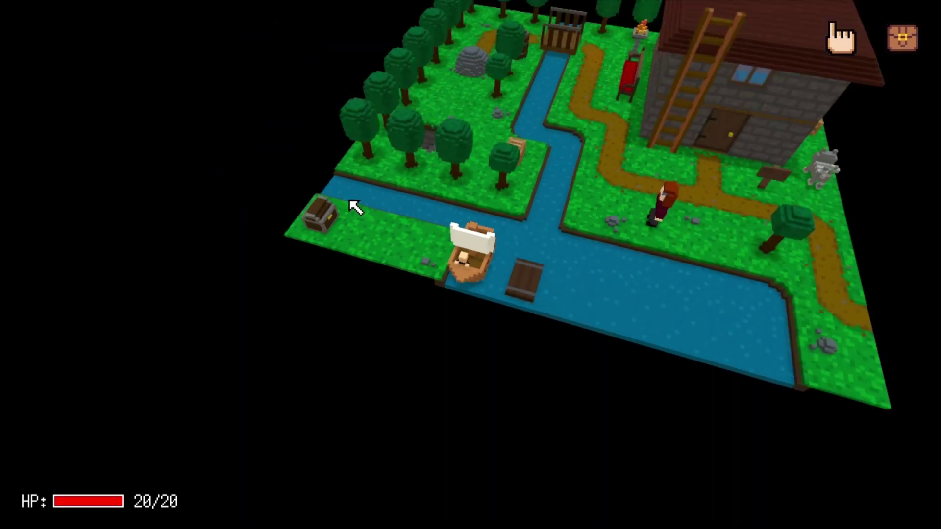
scroll(350, 202, up, 3)
scroll(372, 216, down, 4)
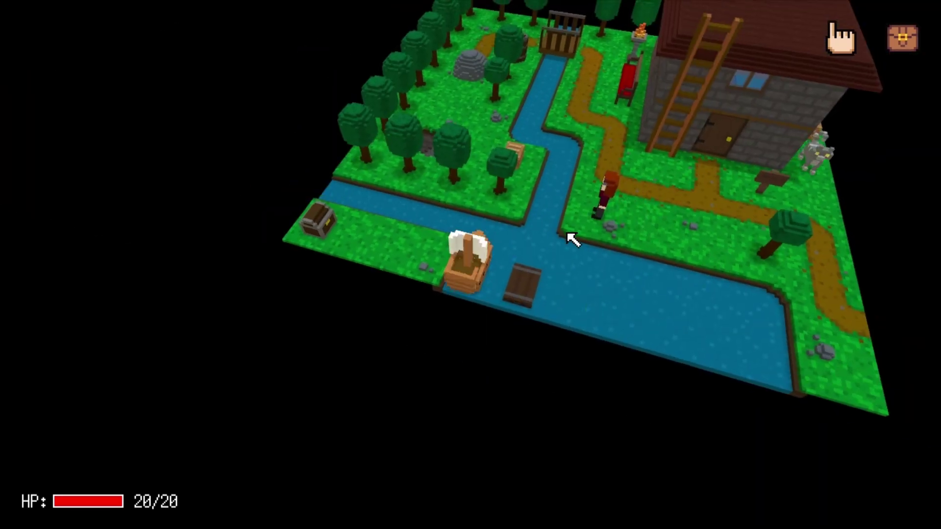
scroll(319, 347, up, 3)
scroll(309, 362, down, 3)
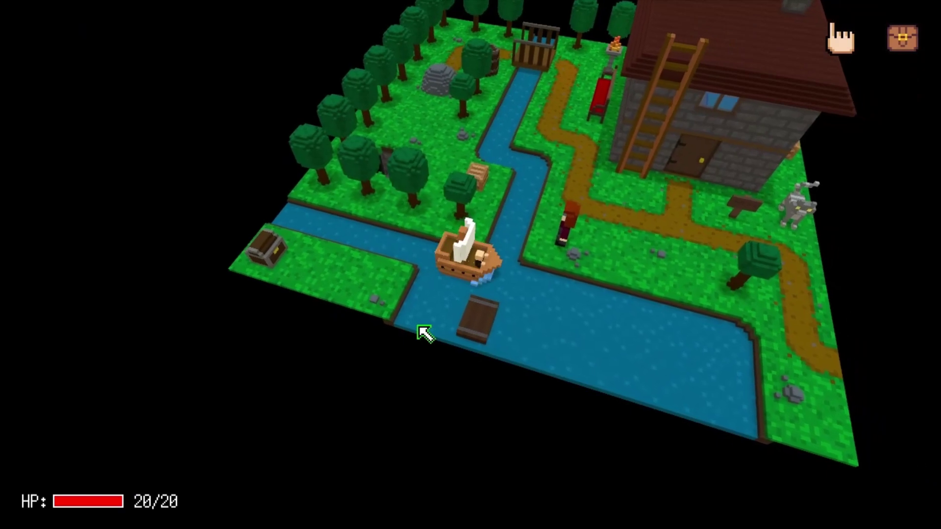
click(414, 316)
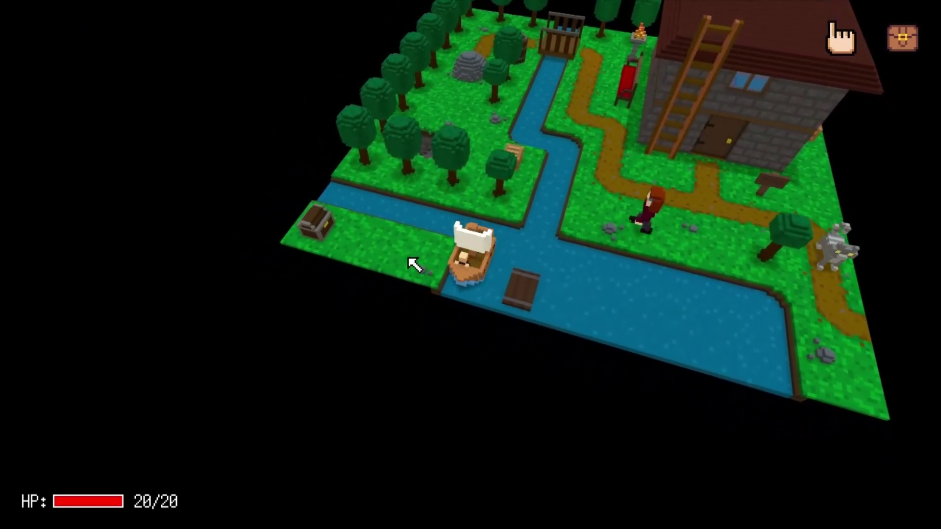
click(417, 263)
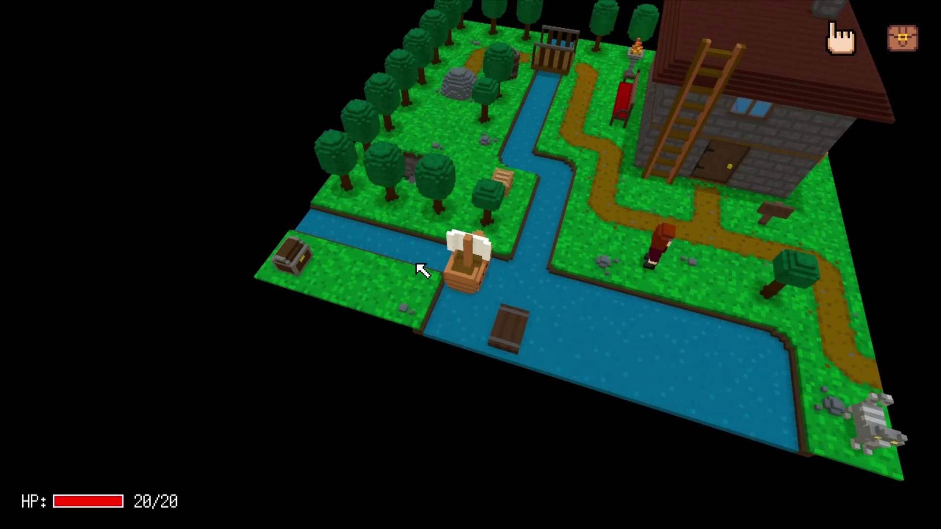
key(i)
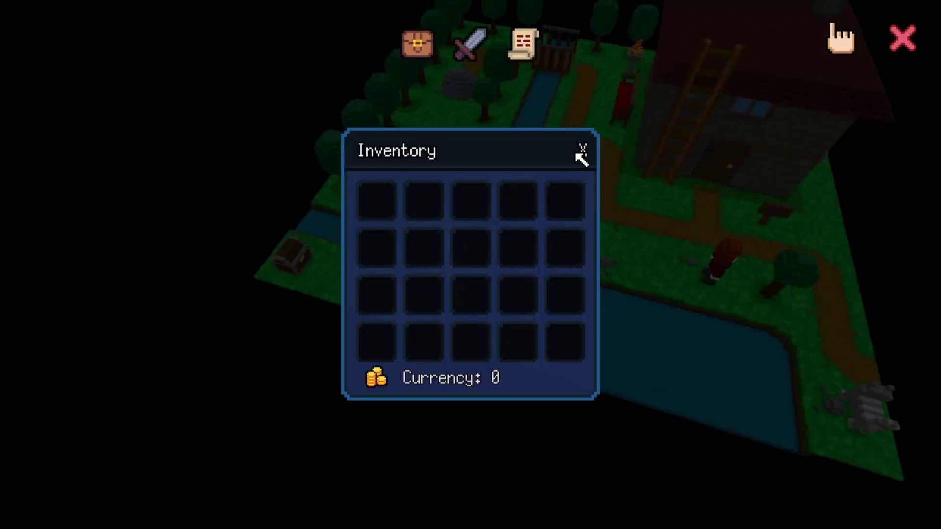
click(583, 151)
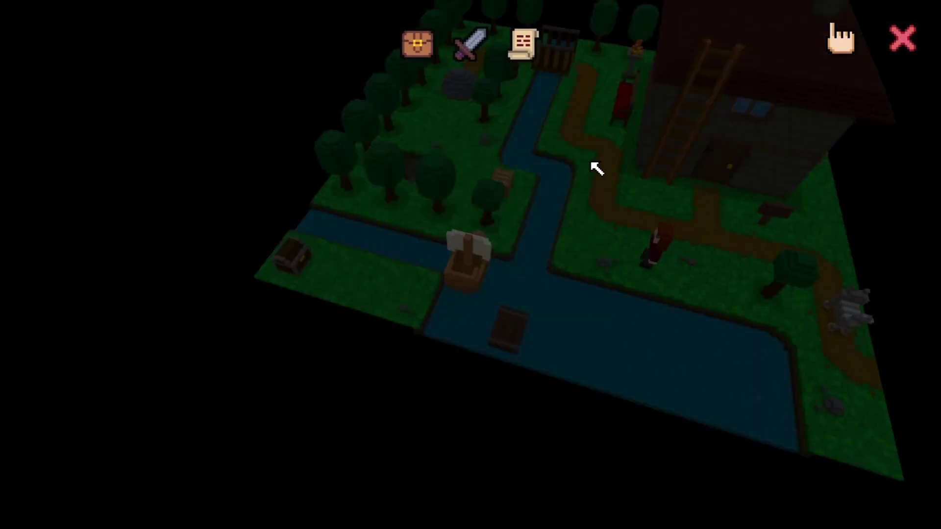
click(417, 49)
click(419, 52)
click(470, 45)
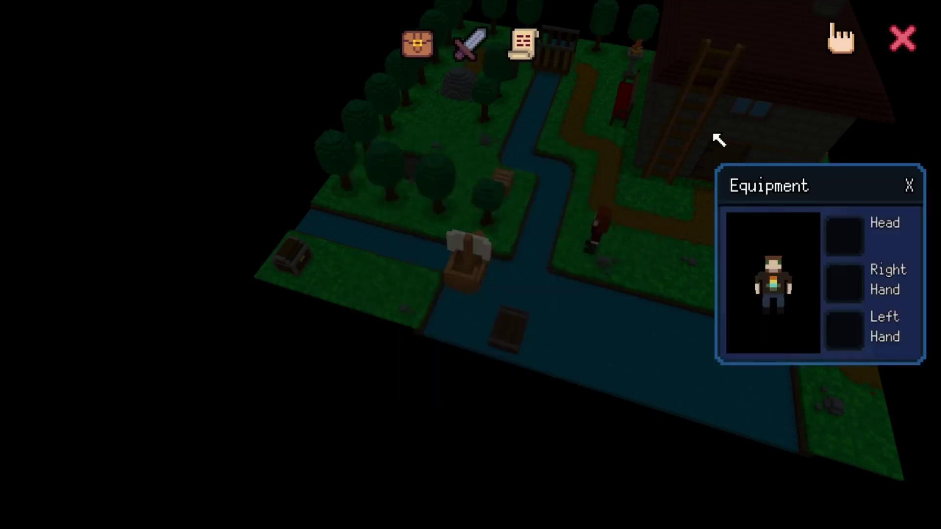
click(919, 191)
click(527, 54)
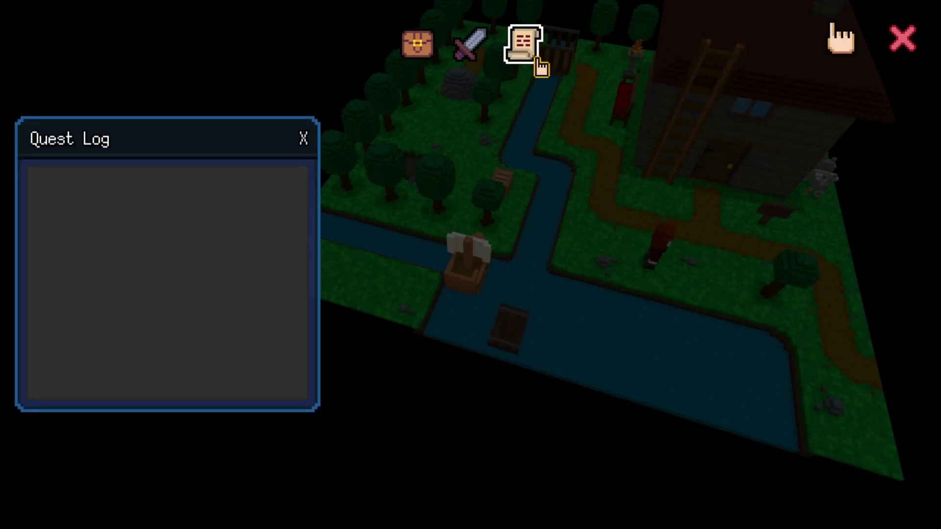
click(304, 139)
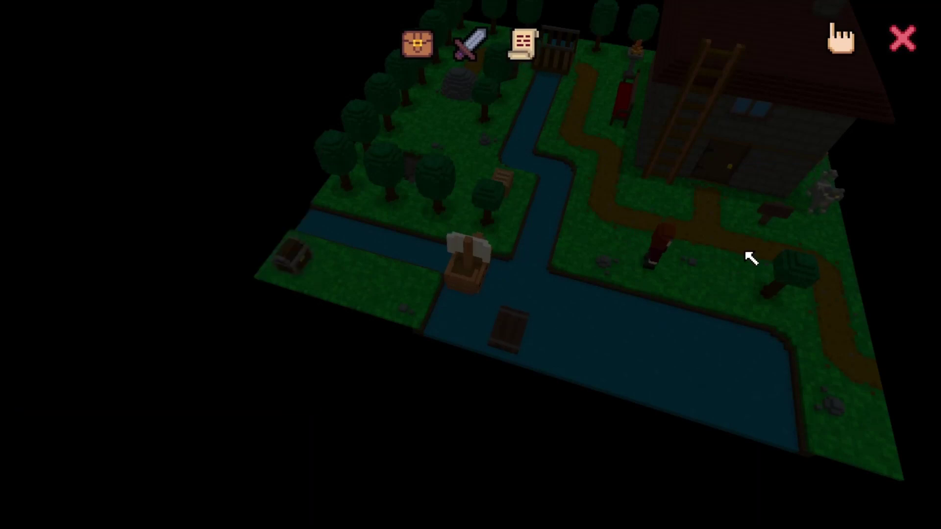
click(901, 38)
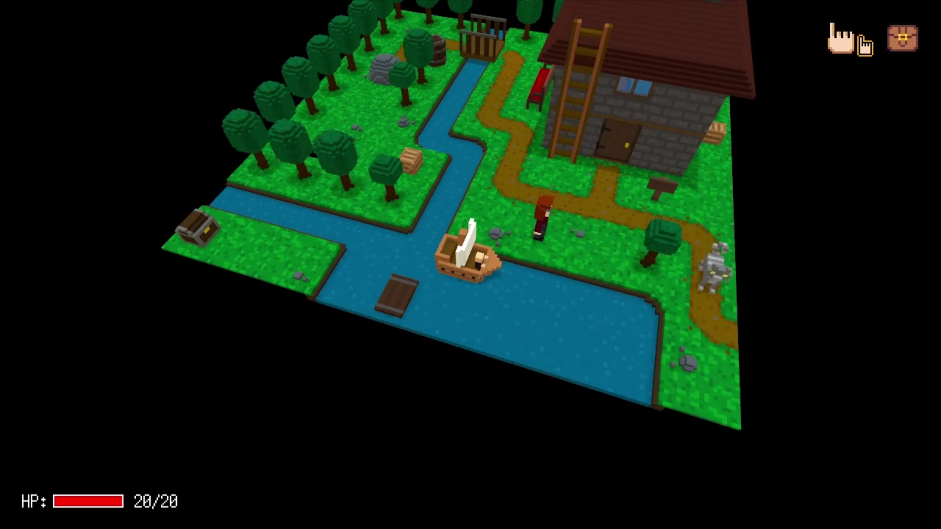
Step: Walk the character to the boat and signpost, sail right, and toggle the game menu and inventory
click(850, 49)
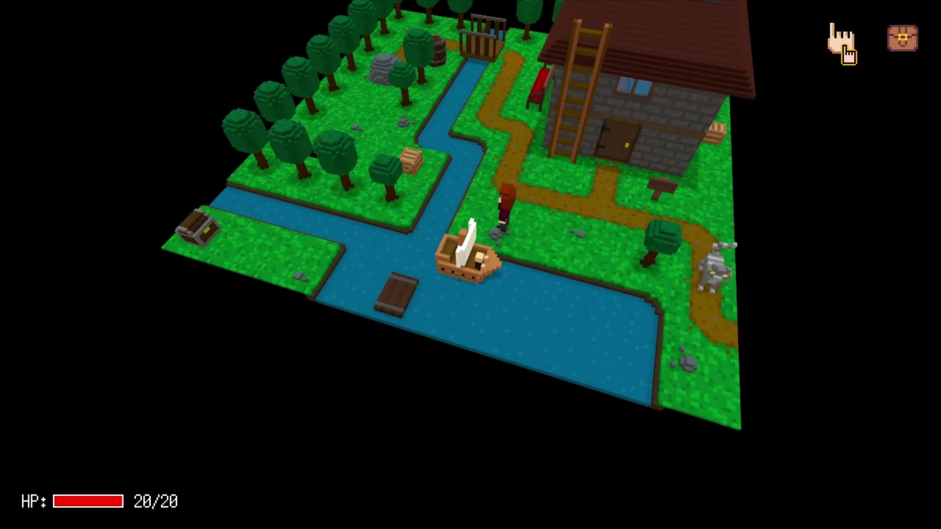
click(666, 194)
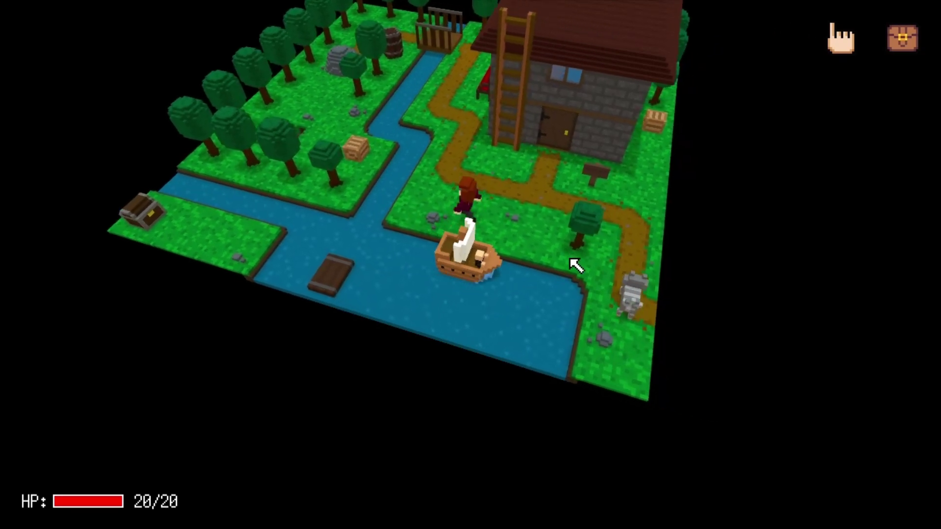
middle_drag(512, 170, 761, 200)
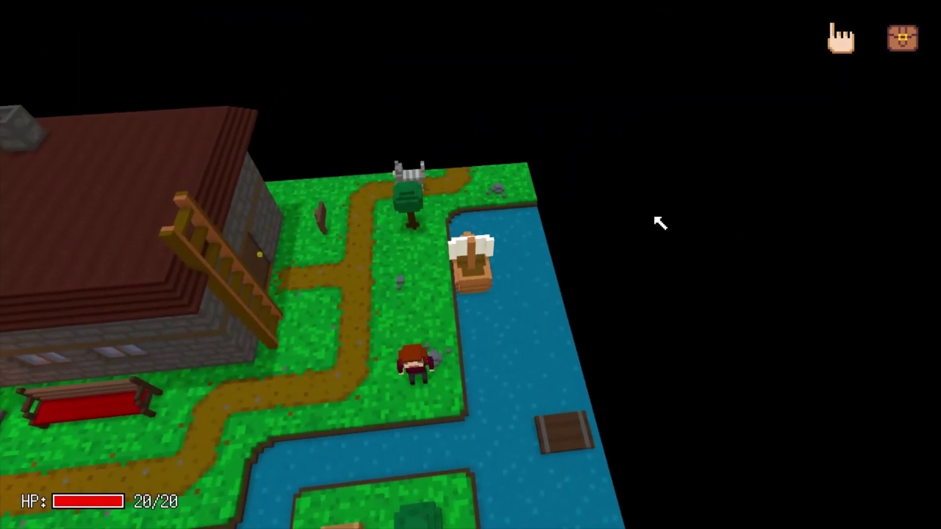
click(421, 282)
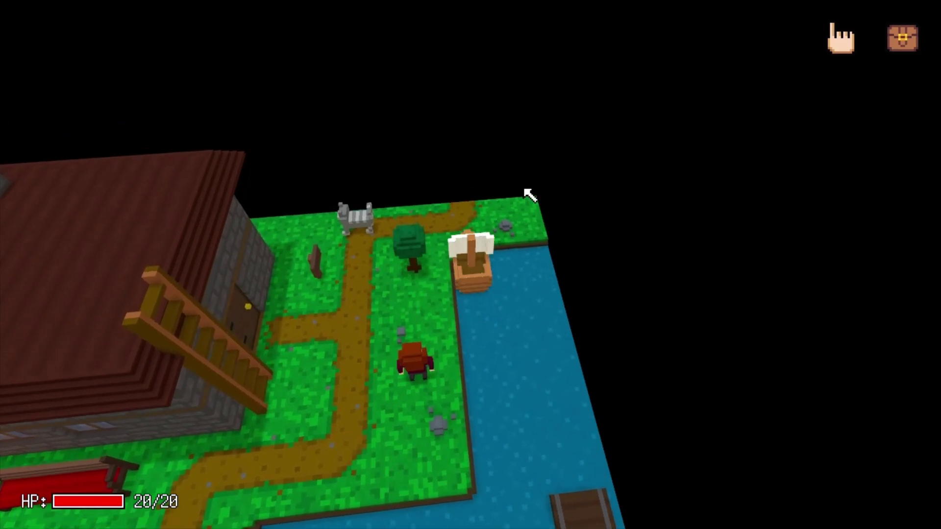
key(d)
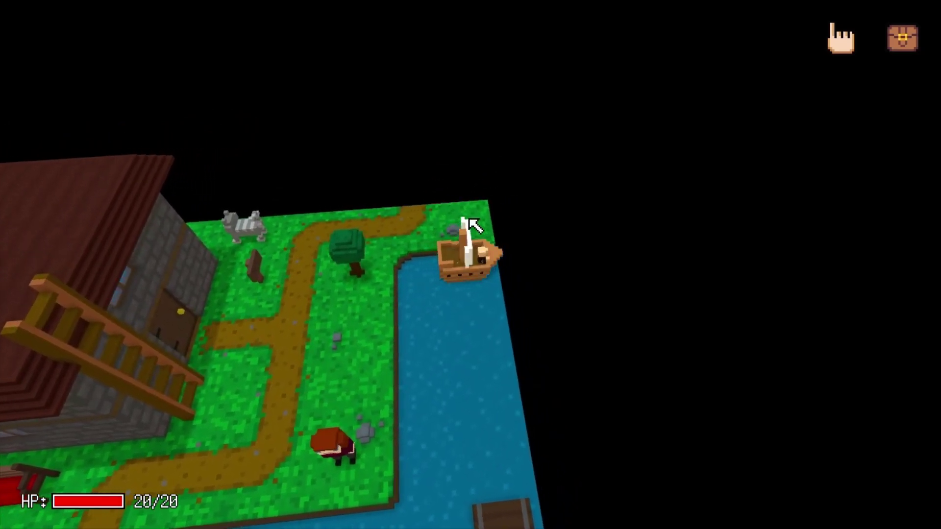
key(Tab)
key(Tab)
key(Tab)
key(Tab)
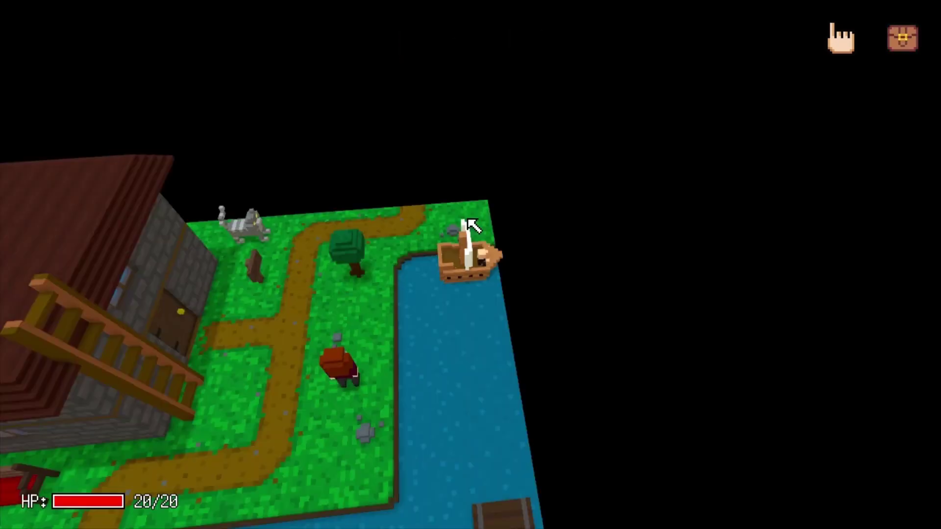
key(Escape)
key(Escape)
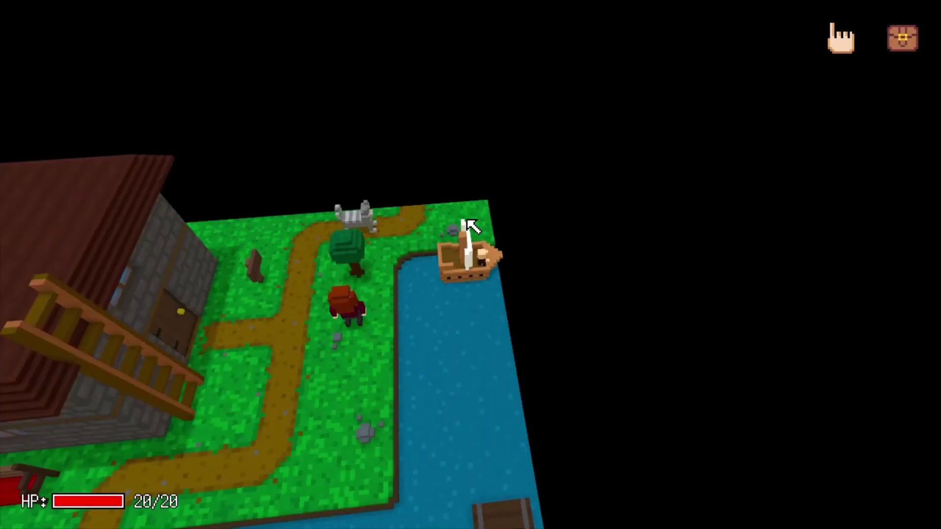
Step: Pan across the village, sail the boat down and back up, and rotate the camera around the map
key(a)
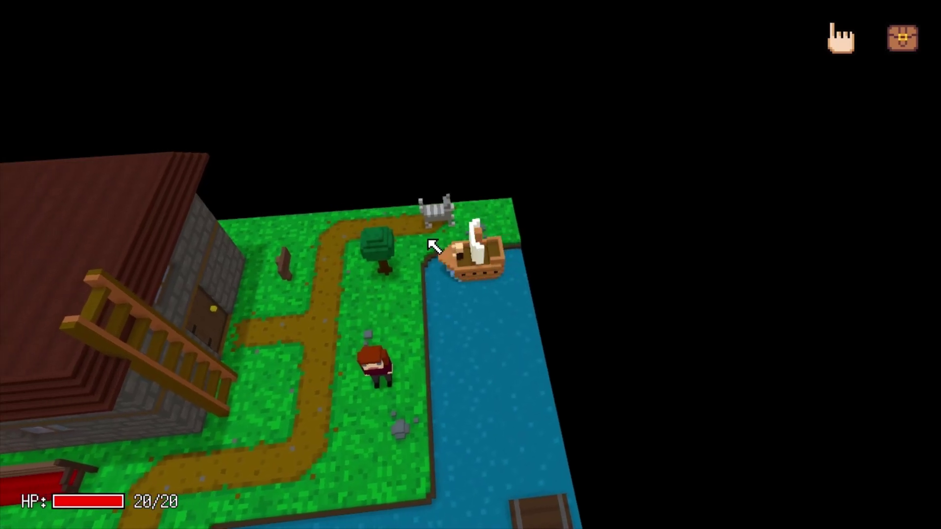
key(s)
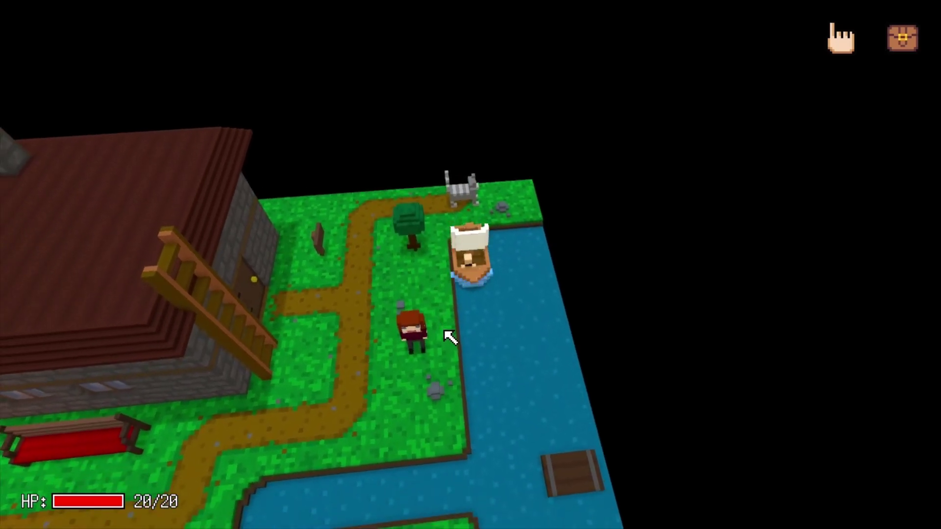
key(s)
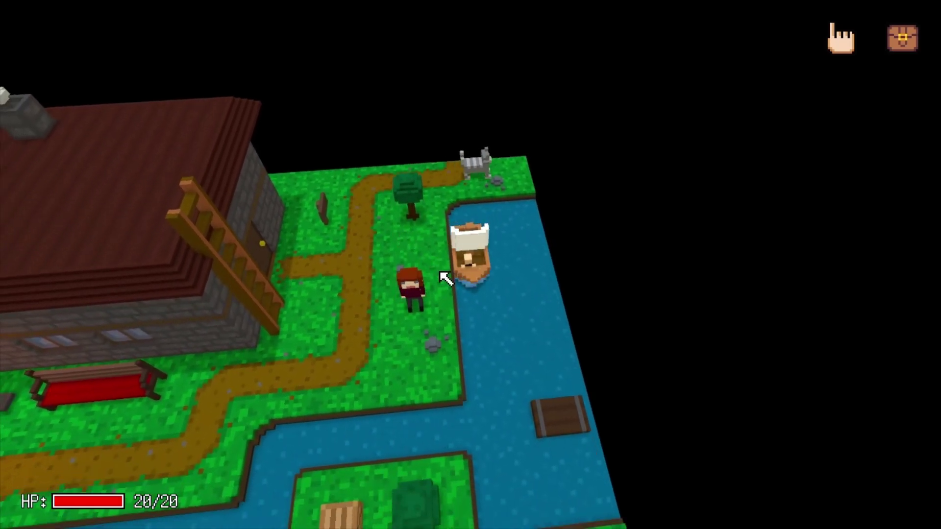
key(s)
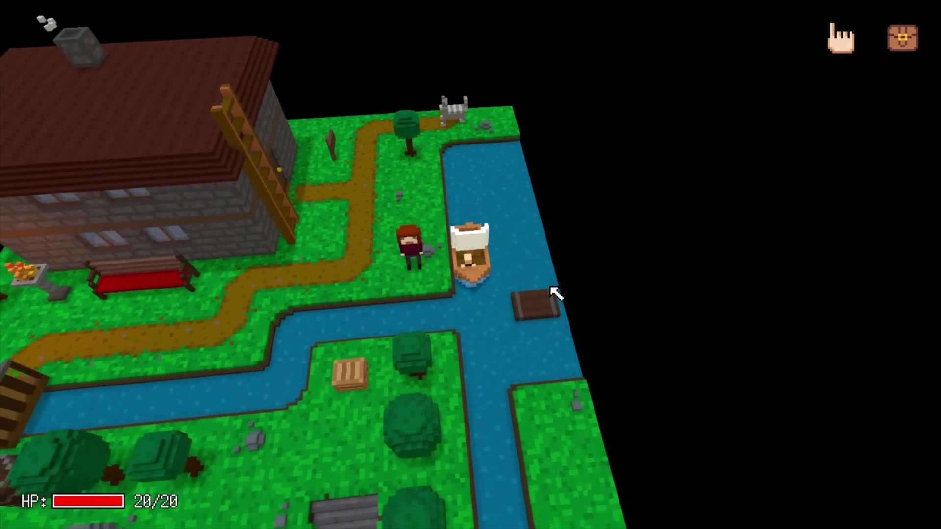
middle_drag(567, 266, 1, 211)
key(w)
key(q)
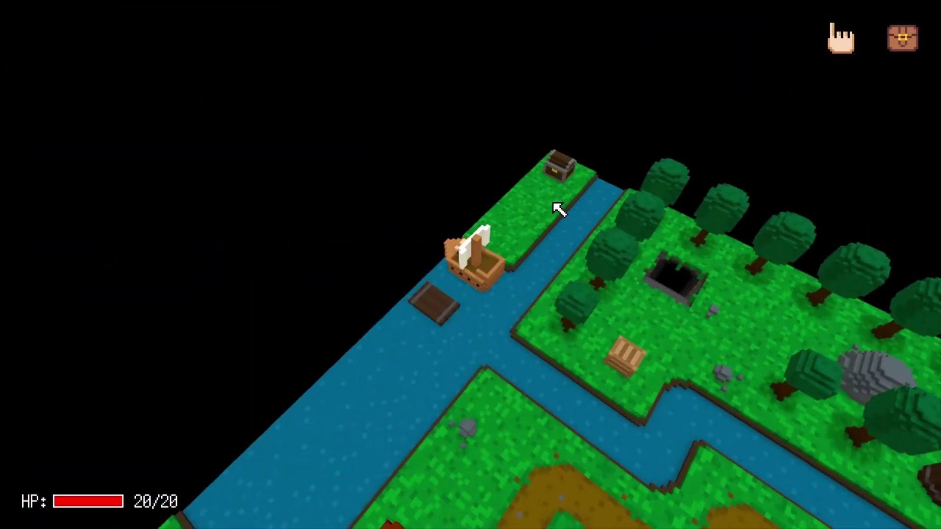
key(q)
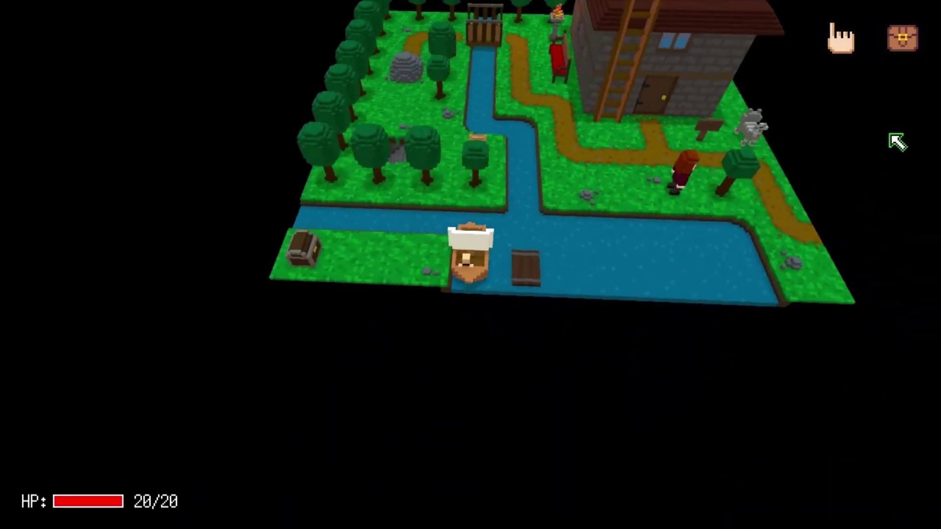
middle_drag(938, 111, 875, 111)
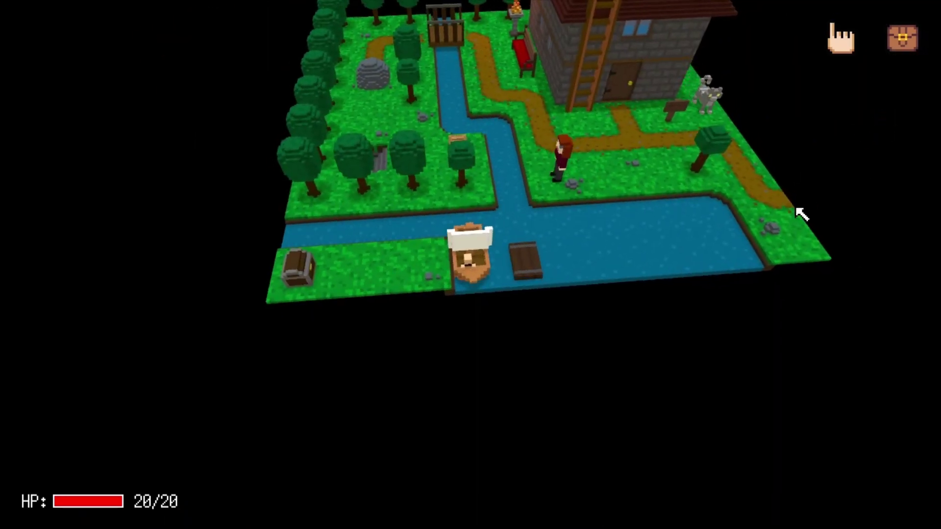
key(q)
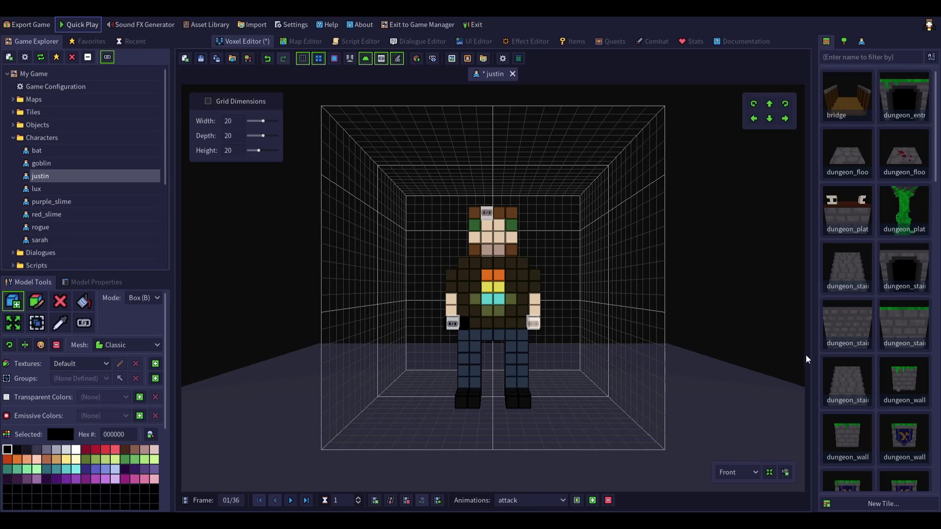
Step: Open and dismiss the Scripts folder options, then orbit the justin model to its left side
right_click(151, 267)
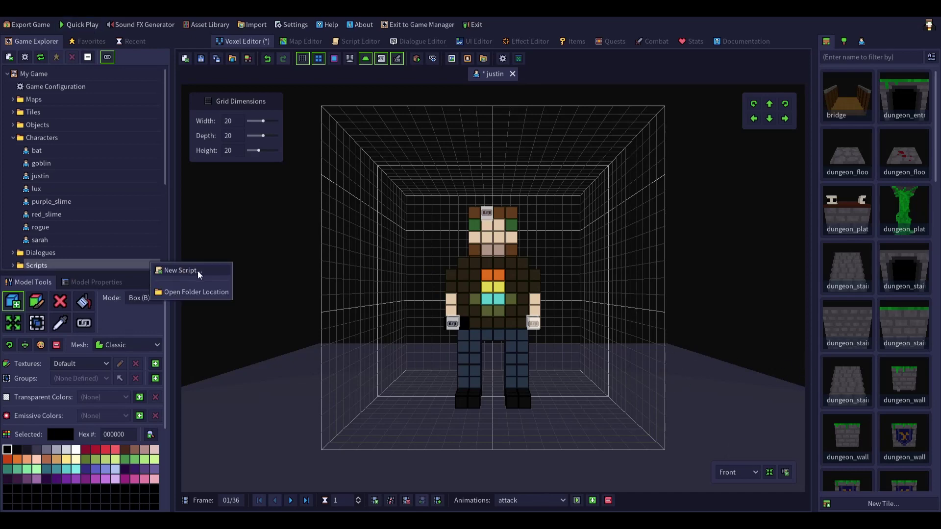
click(505, 294)
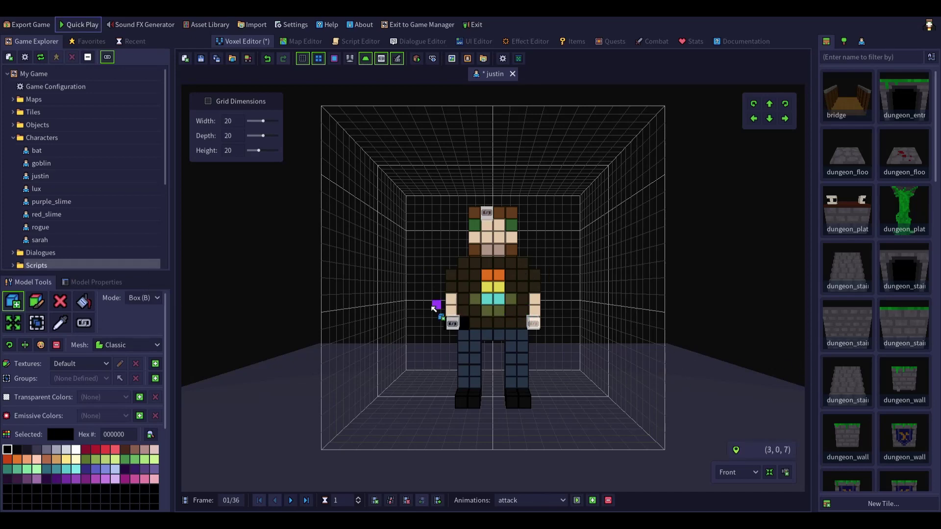
middle_drag(435, 310, 472, 307)
Step: Draw black voxel boxes, a large wall slab and a floor cube on justin, then view it from the front
drag(497, 214, 471, 224)
middle_drag(509, 261, 550, 264)
drag(566, 235, 420, 347)
middle_drag(428, 396, 701, 426)
click(594, 349)
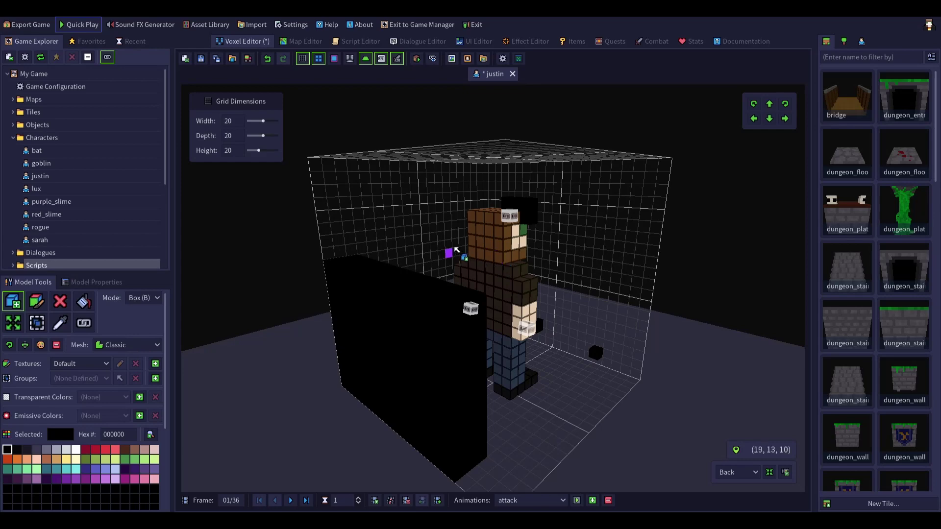
middle_drag(458, 245, 357, 265)
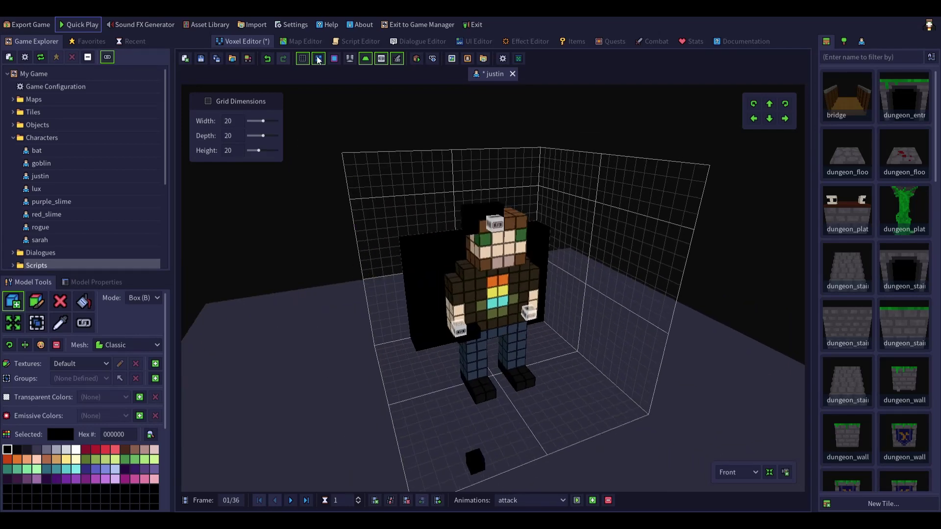
Step: Load the overworld map from Recent Maps in the Map Editor and switch to Single placement mode
click(306, 44)
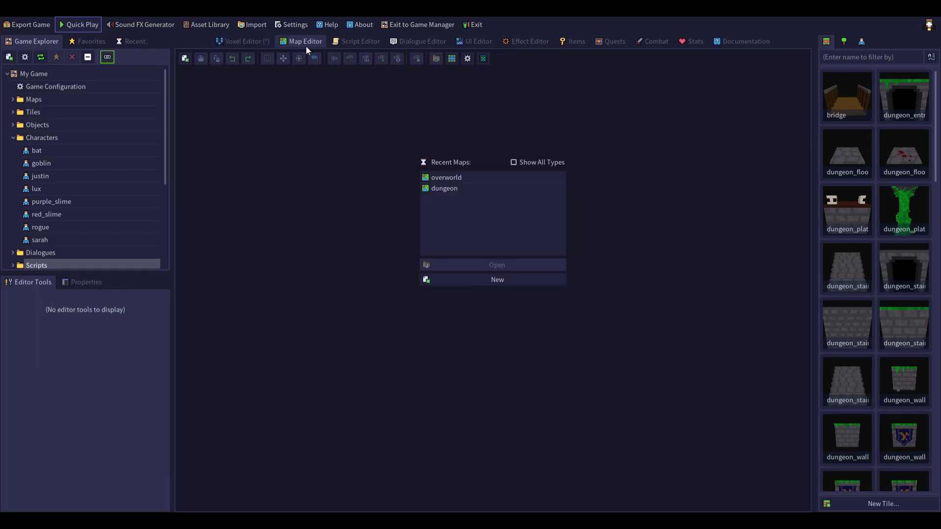
click(451, 177)
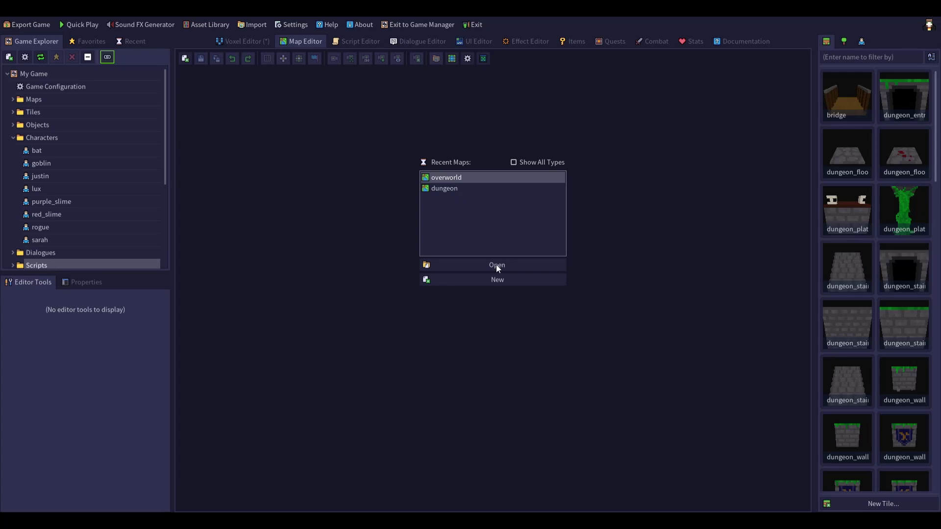
click(361, 42)
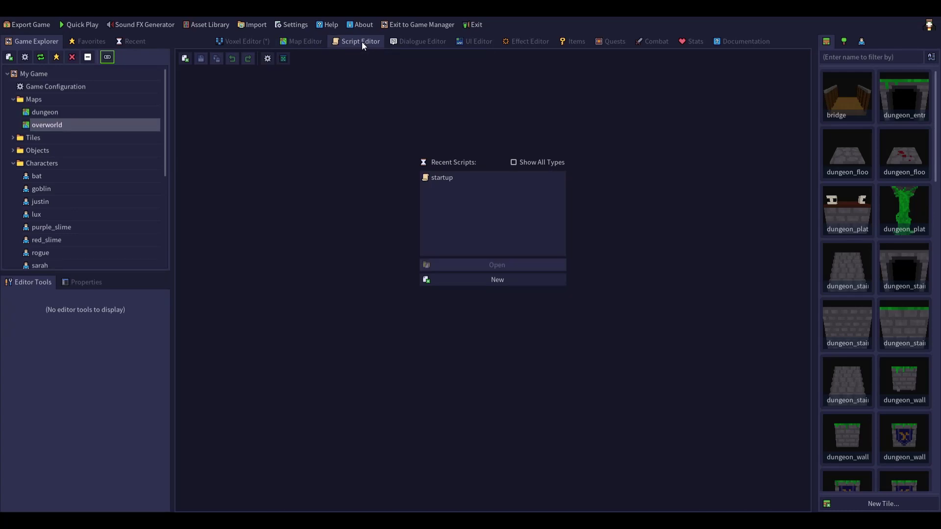
click(300, 42)
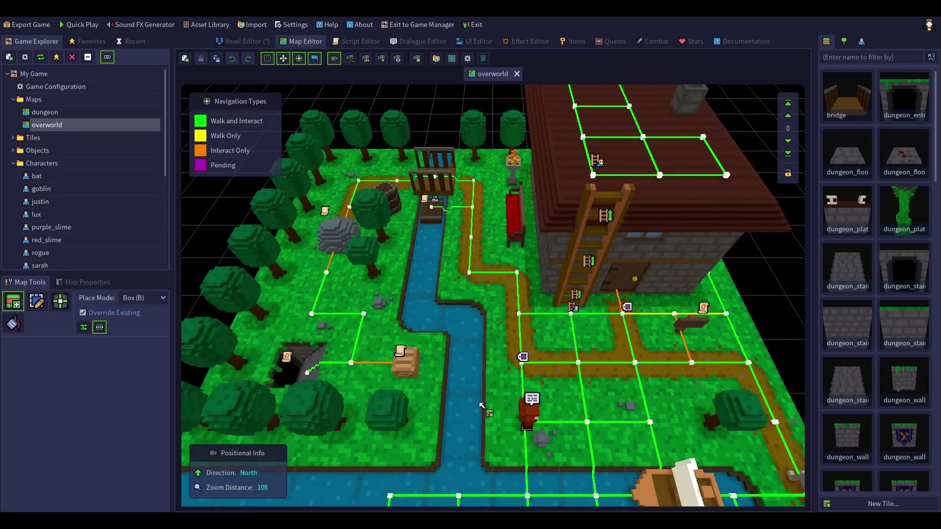
key(s)
Step: Toggle the navigation grid overlay off and back on, then pick the dungeon_floor tile
scroll(493, 341, down, 8)
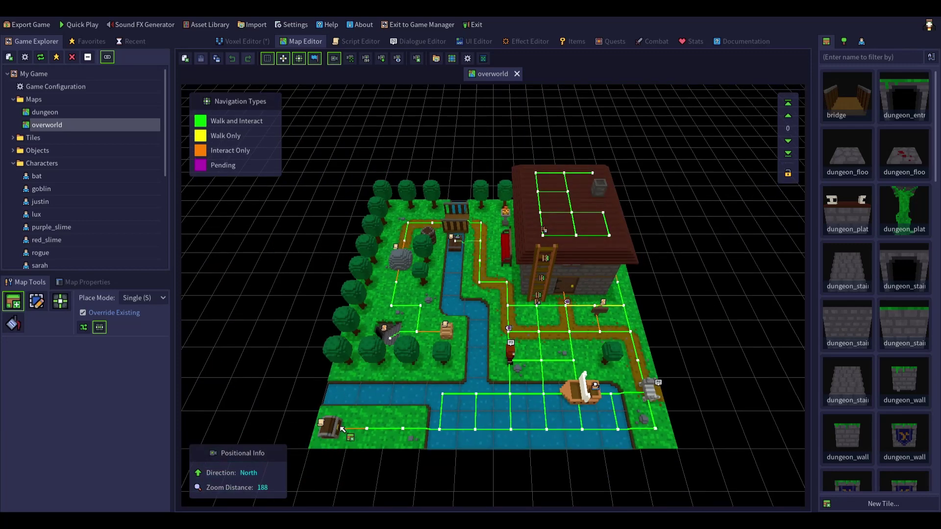
scroll(650, 402, up, 6)
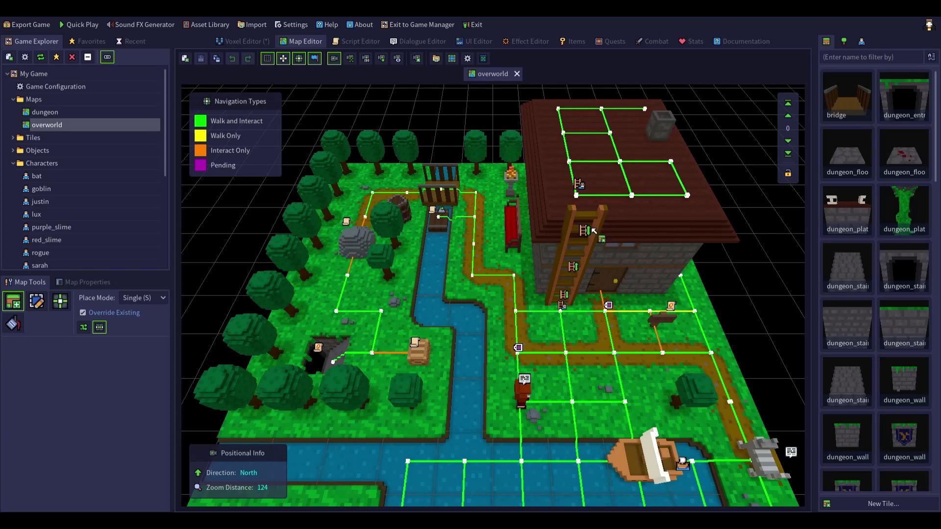
scroll(627, 381, down, 6)
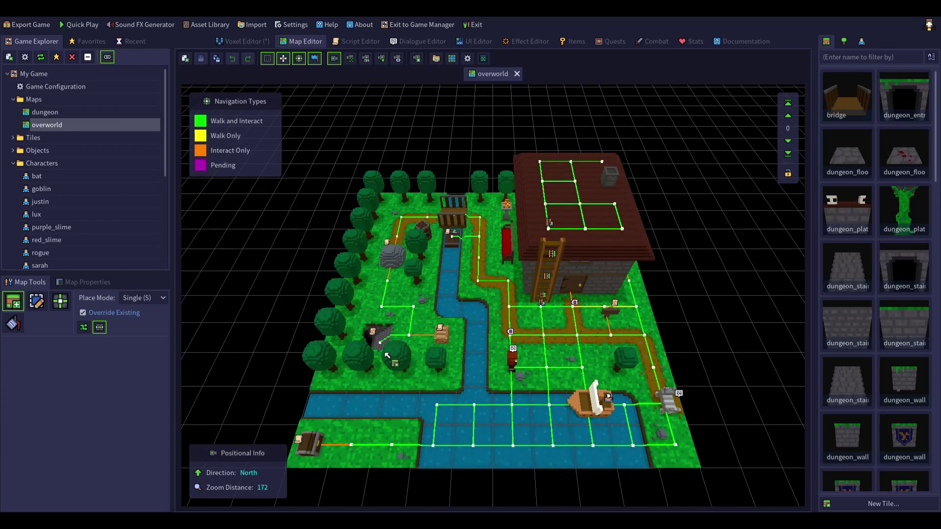
scroll(721, 385, up, 4)
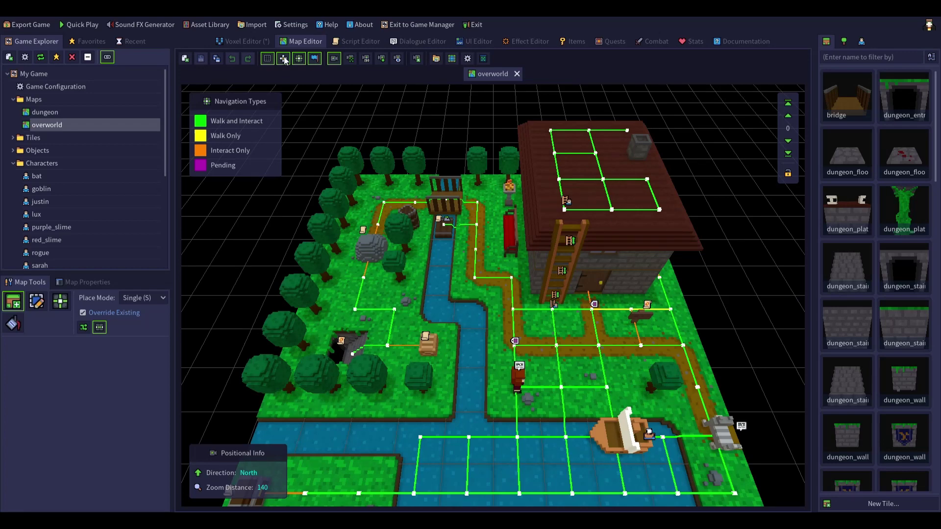
click(298, 58)
click(299, 59)
click(855, 162)
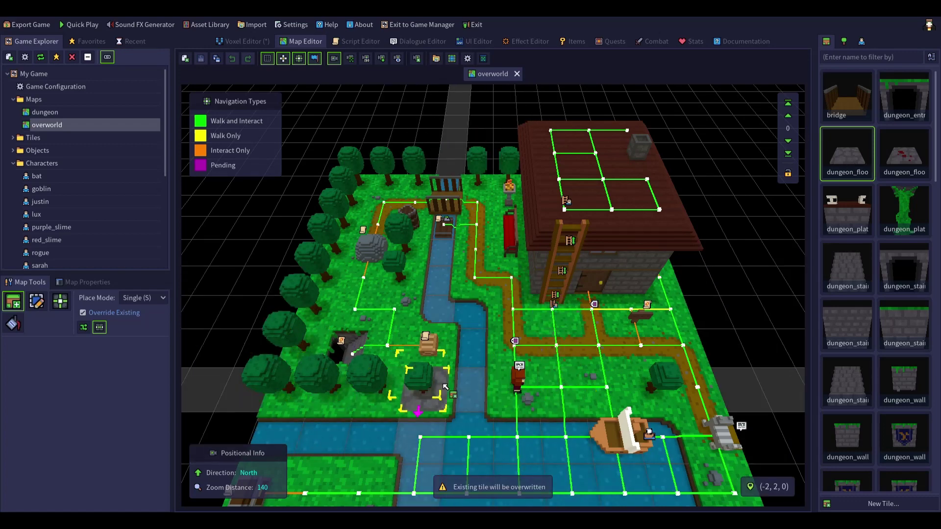
Step: Place a dungeon floor tile on the river, then place bridge tiles beside the boat
click(344, 351)
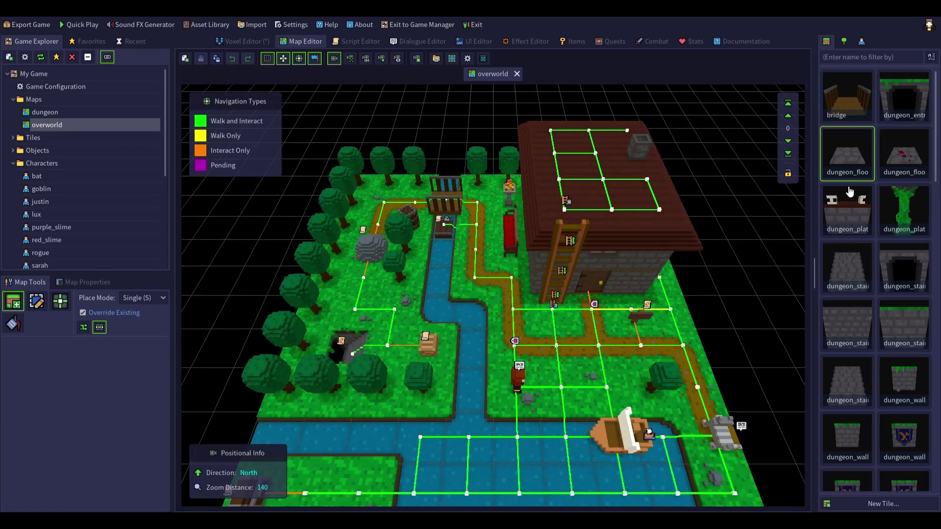
click(855, 121)
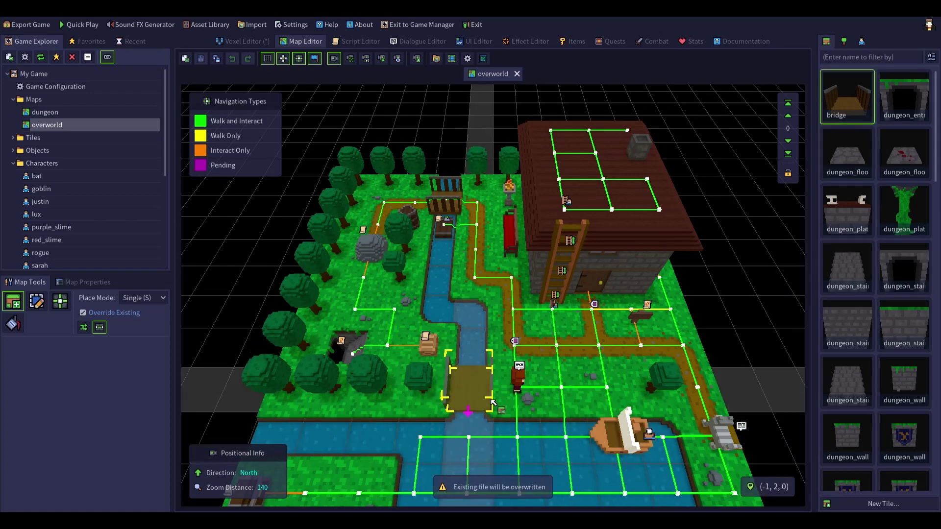
scroll(493, 403, down, 2)
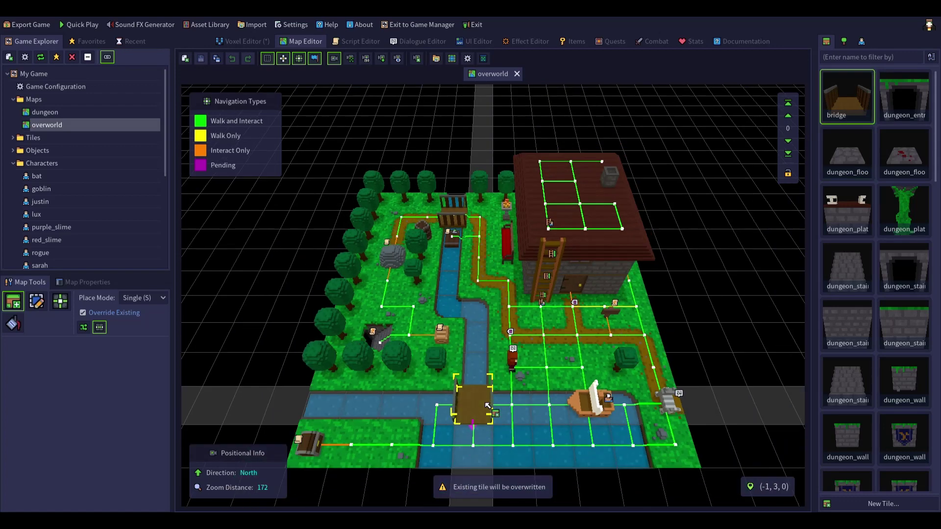
click(535, 419)
scroll(546, 444, down, 1)
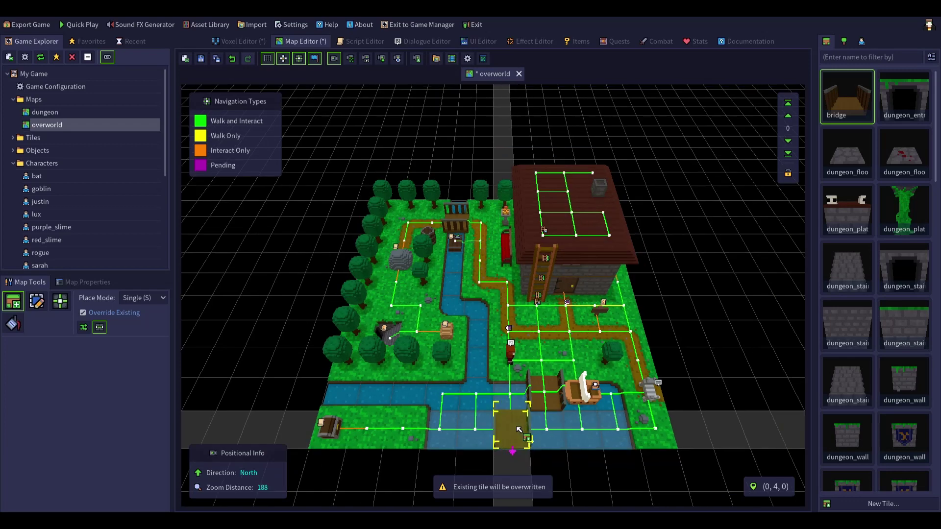
scroll(516, 427, up, 2)
scroll(517, 431, down, 1)
shift+scroll(520, 442, up, 1)
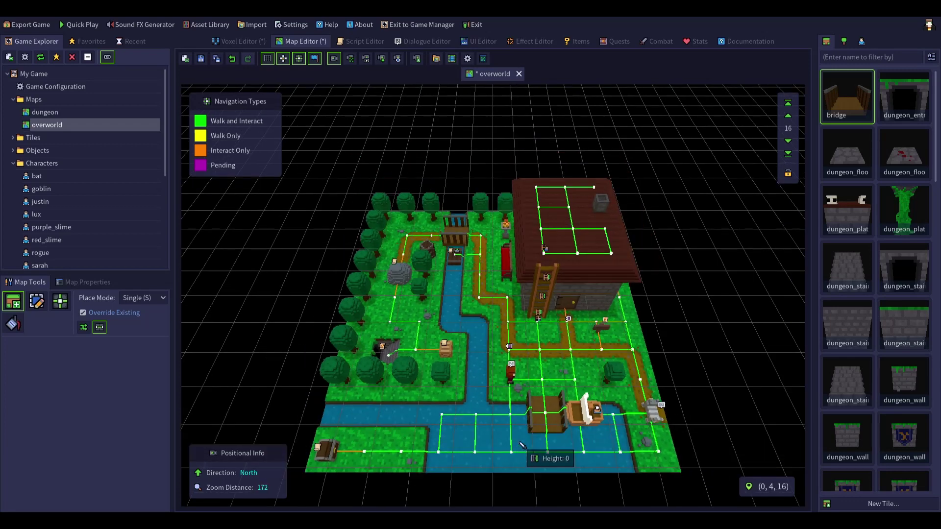
click(547, 419)
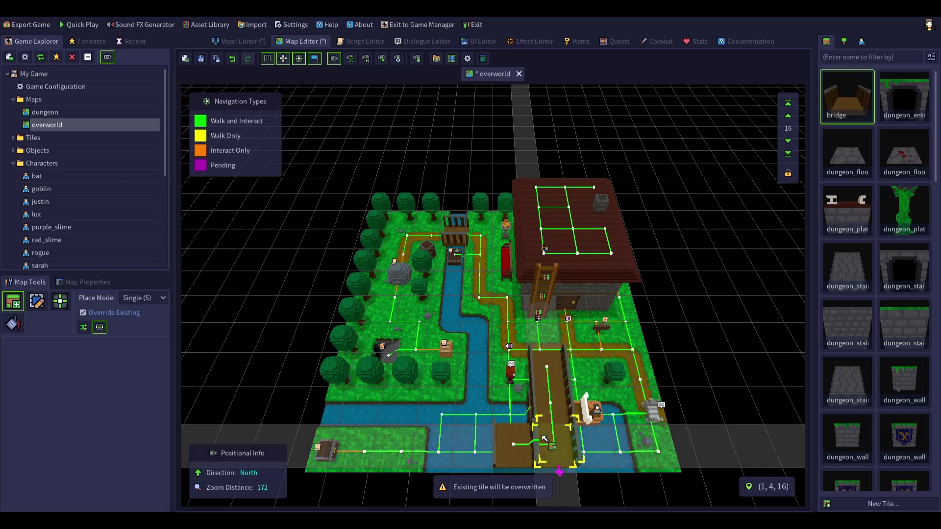
Step: Undo stray bridge tiles, leaving one bridge tile across the river by the boat
drag(542, 441, 380, 442)
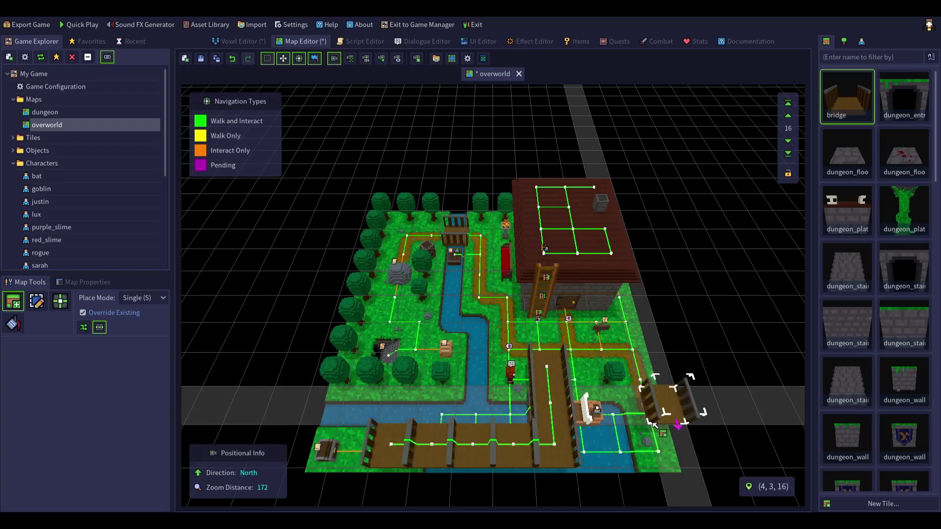
key(ctrl+z)
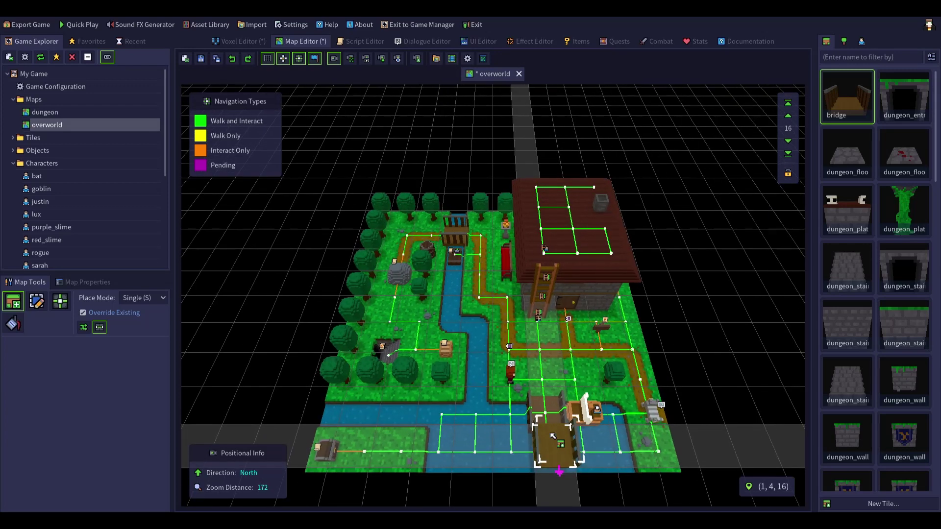
click(559, 485)
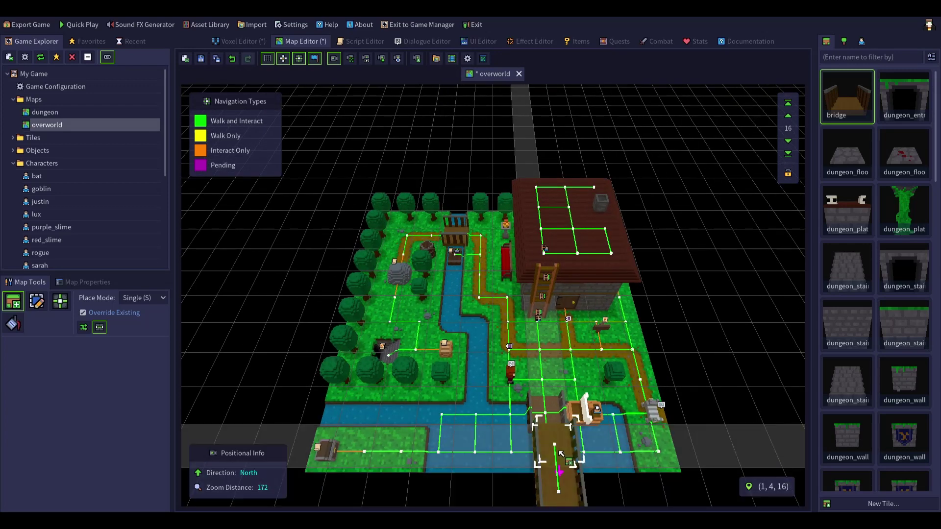
key(ctrl+z)
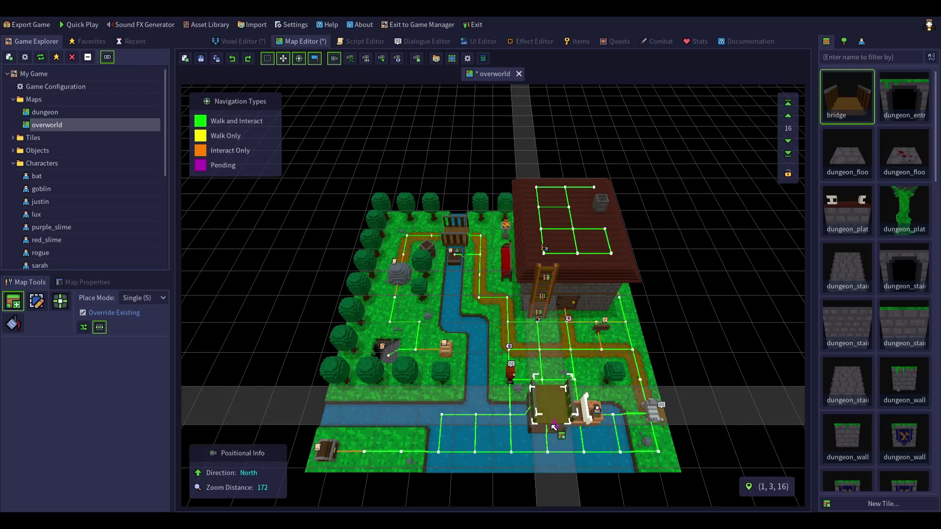
ctrl+scroll(552, 426, down, 1)
key(ctrl+z)
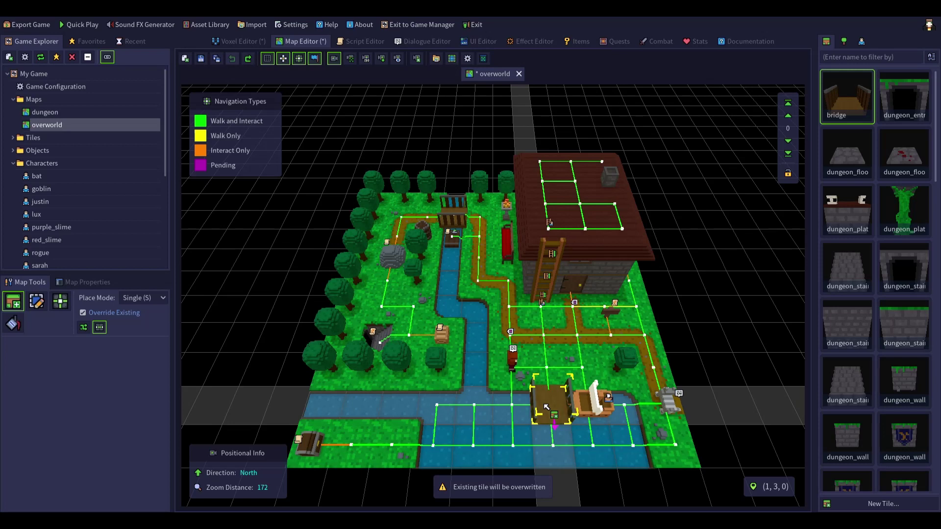
click(546, 407)
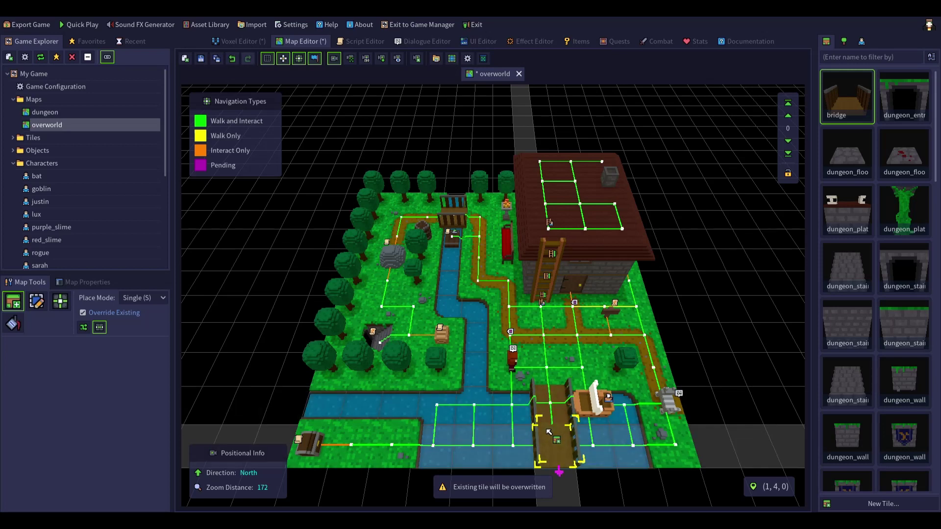
click(515, 443)
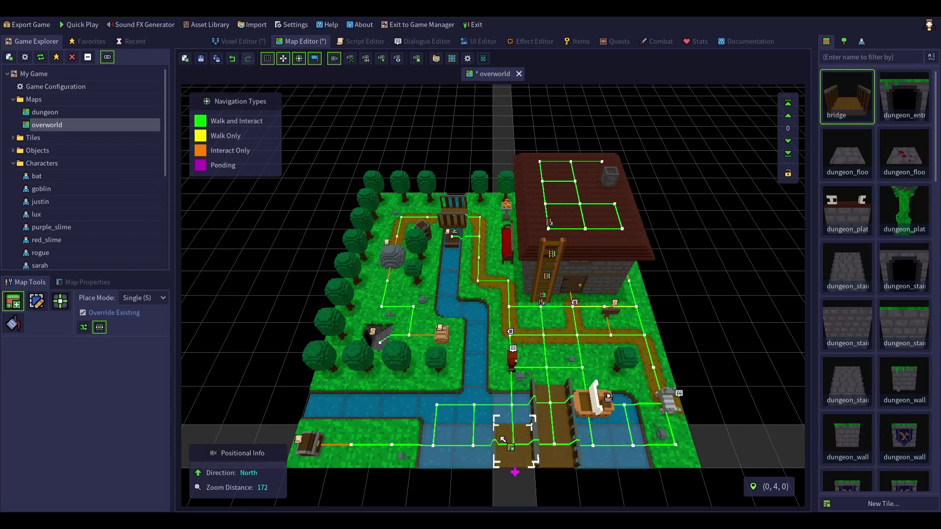
click(554, 442)
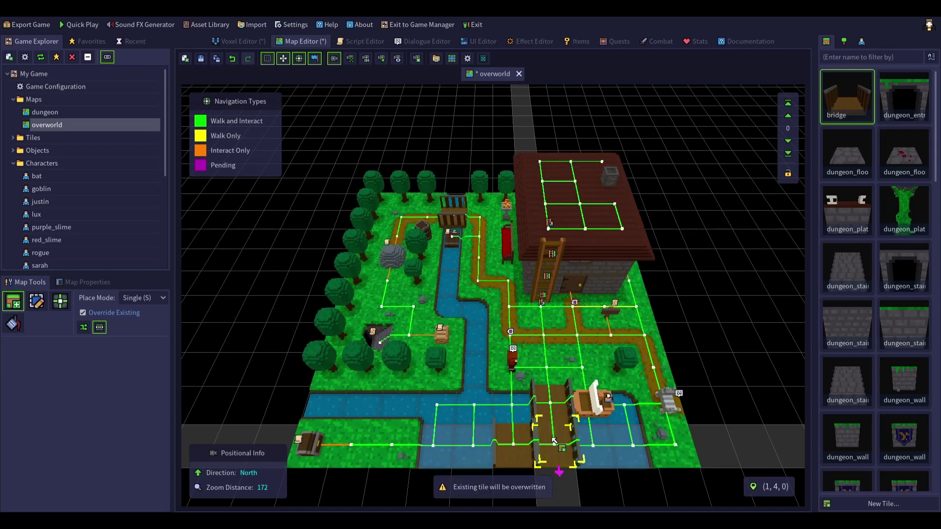
key(ctrl+z)
key(ctrl+z)
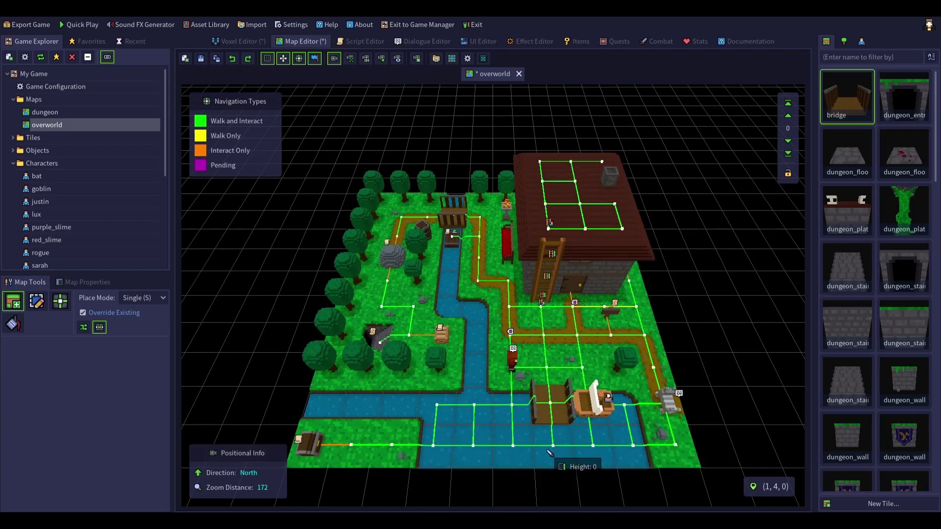
click(449, 401)
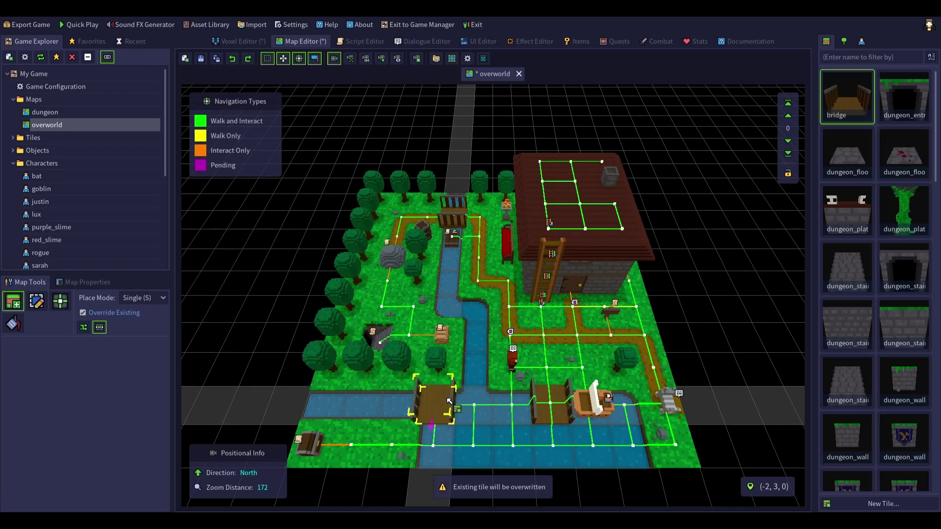
key(ctrl+z)
scroll(447, 394, down, 2)
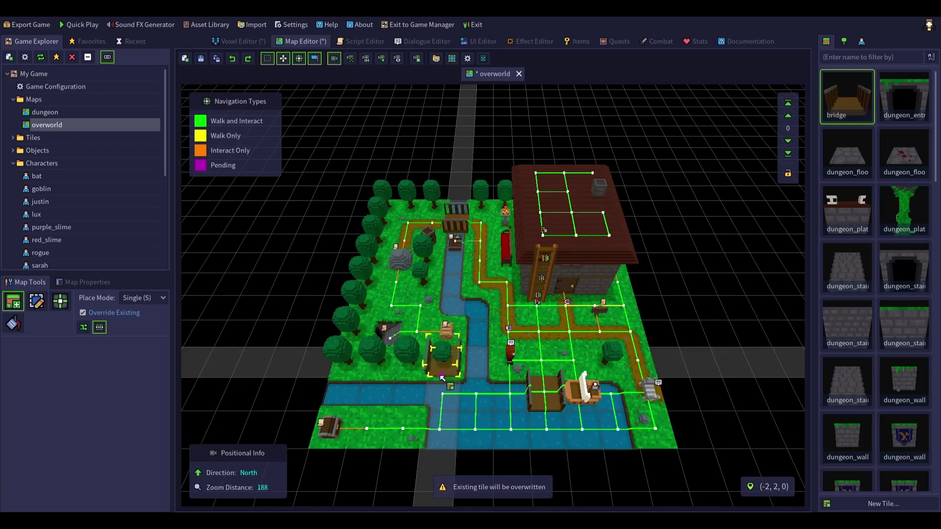
click(399, 259)
key(ctrl+z)
key(ctrl+z)
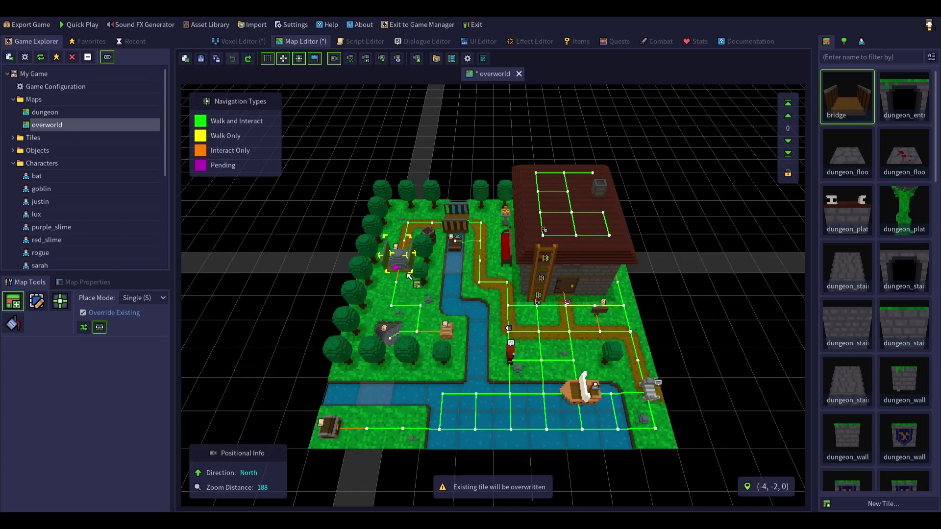
click(402, 397)
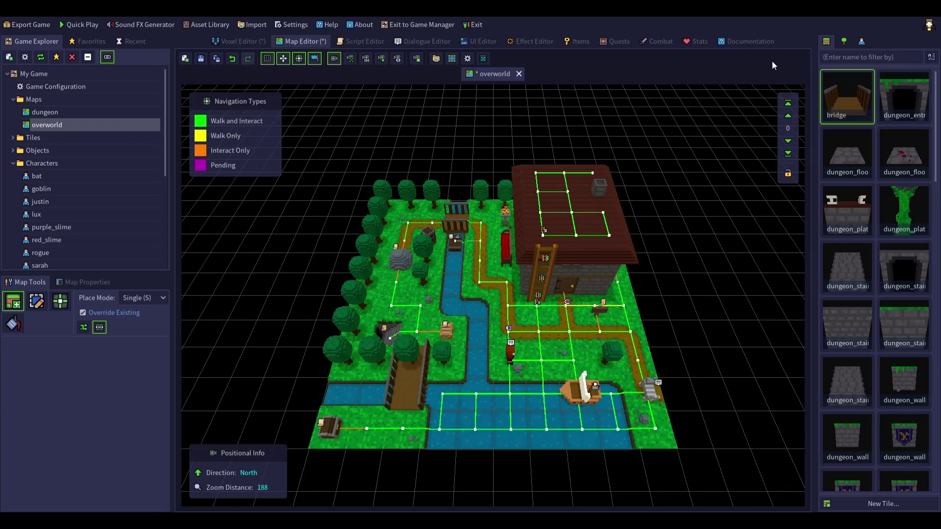
Step: Cancel Save As, save the overworld map, and briefly visit the Script Editor before returning
click(216, 59)
click(490, 283)
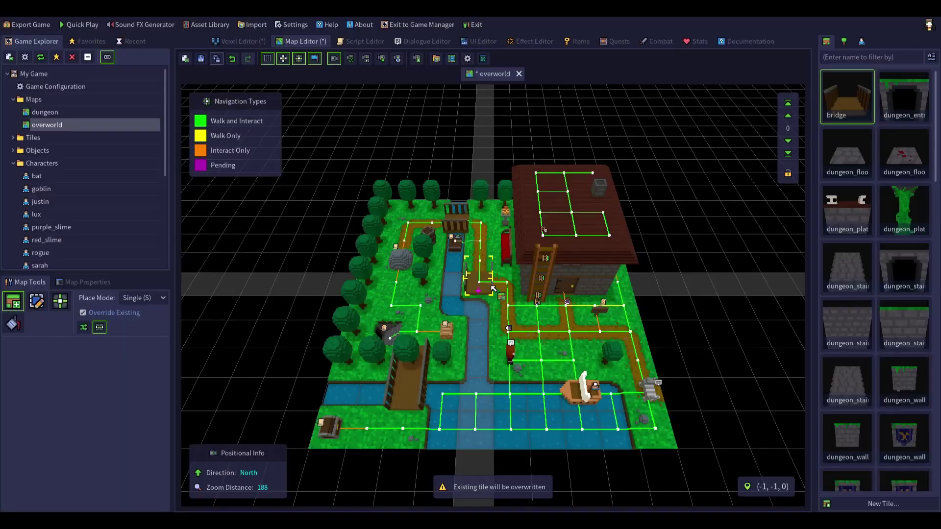
click(205, 63)
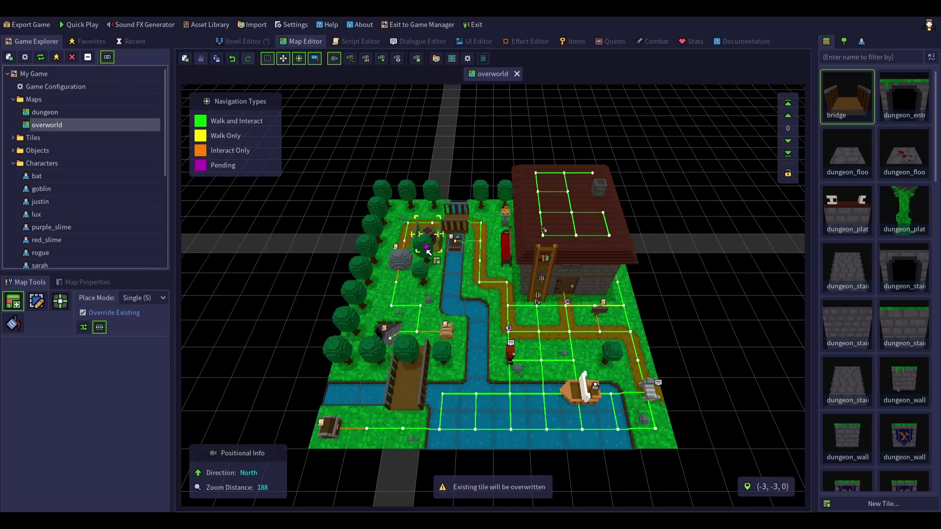
click(348, 42)
click(302, 47)
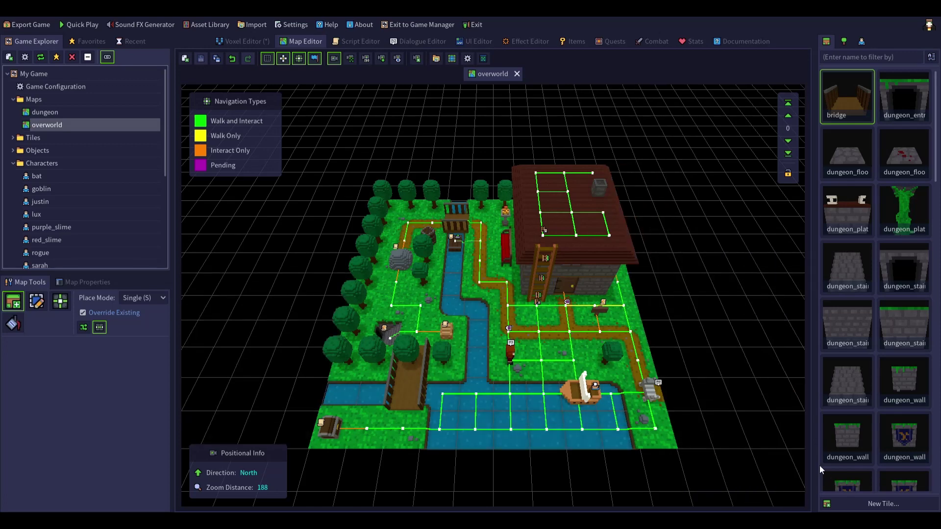
click(932, 58)
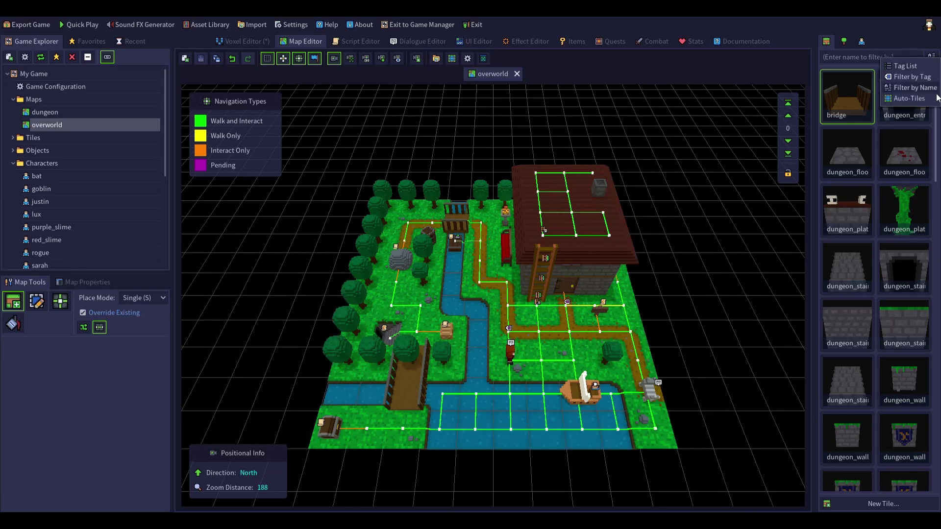
click(845, 41)
click(861, 42)
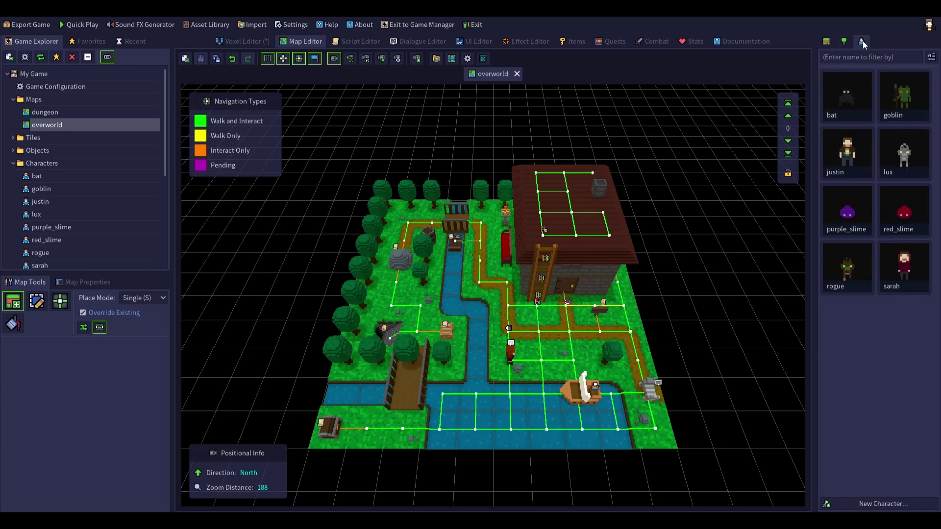
click(851, 111)
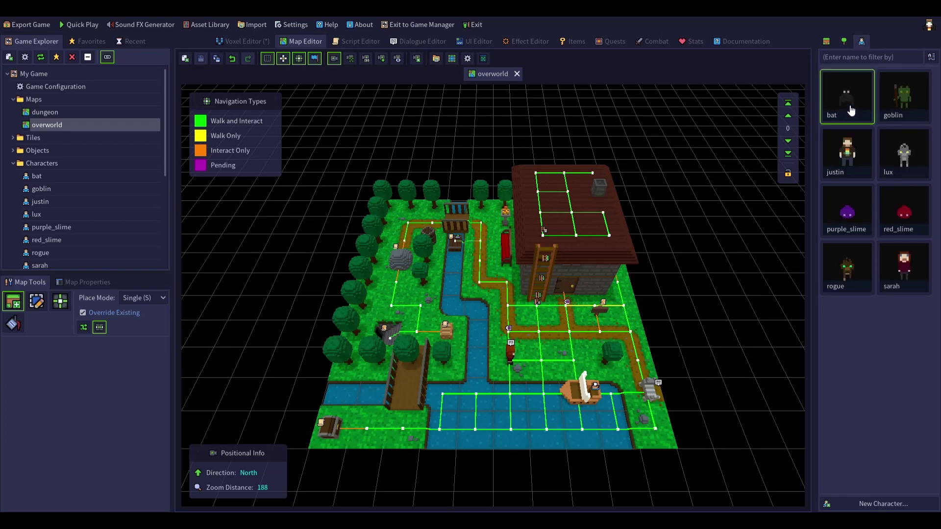
click(914, 152)
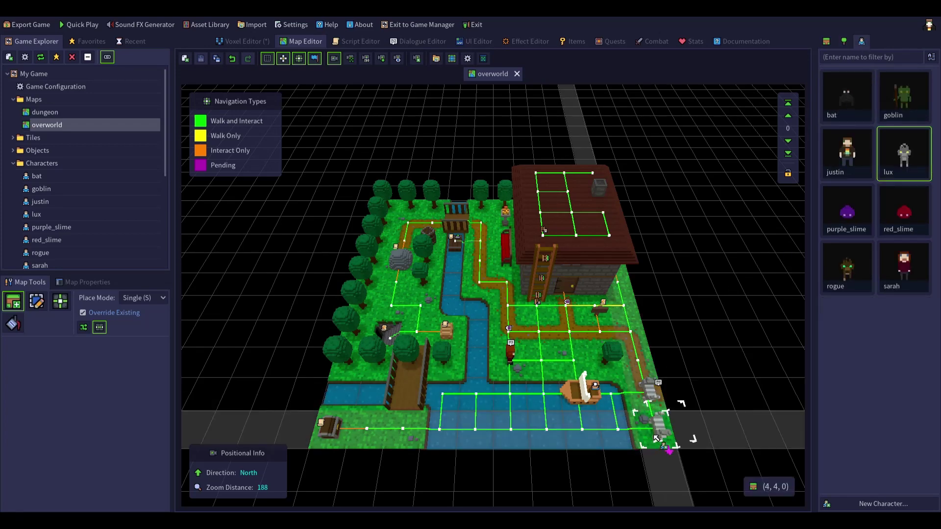
click(863, 230)
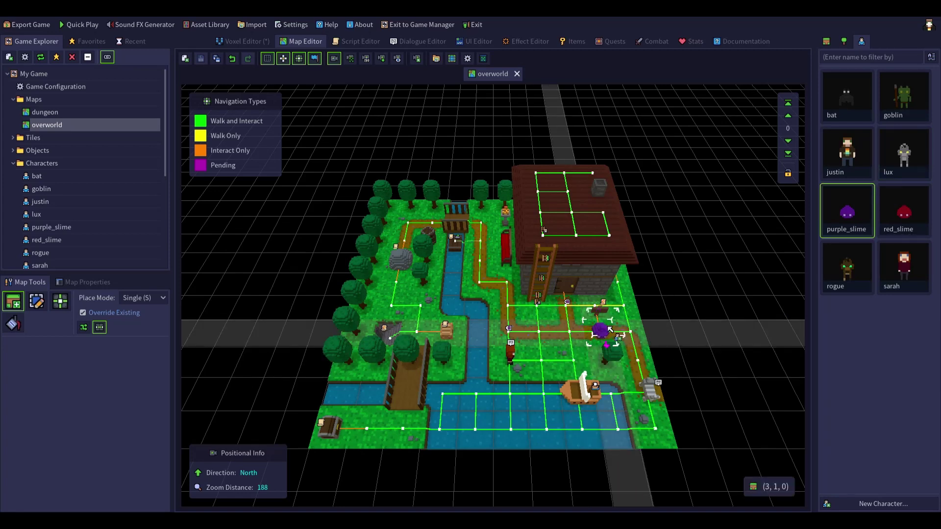
key(r)
key(r)
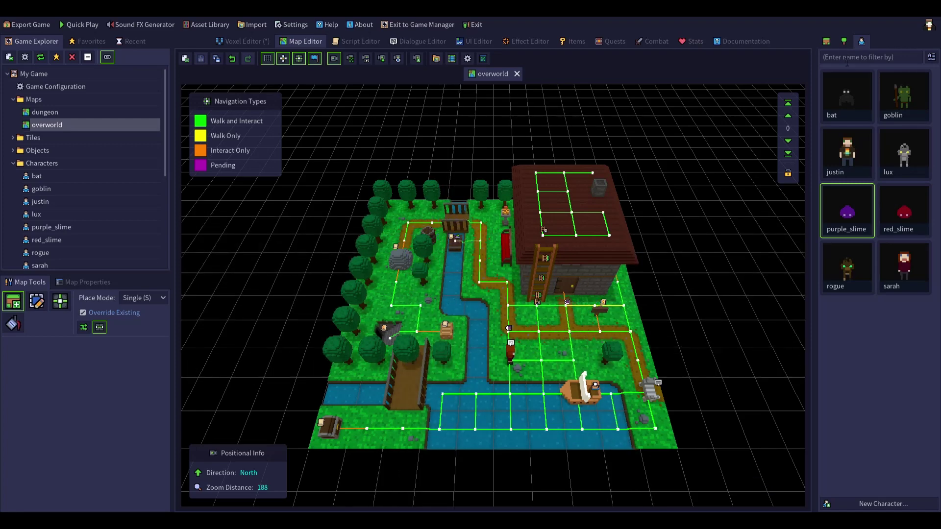
click(827, 42)
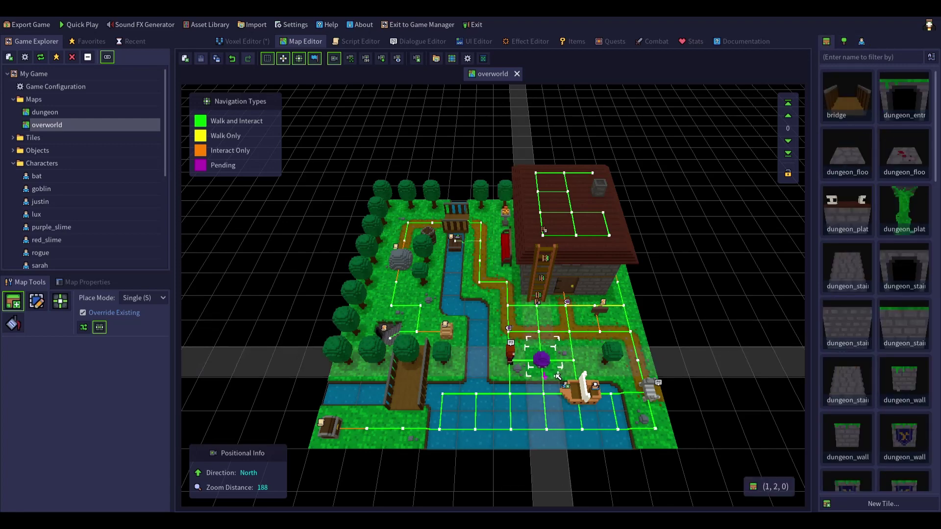
scroll(549, 392, down, 2)
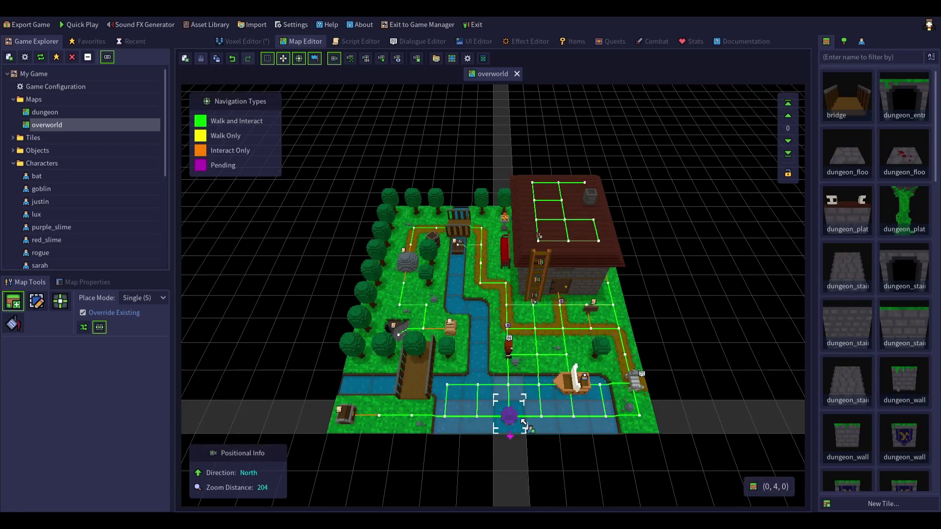
click(524, 424)
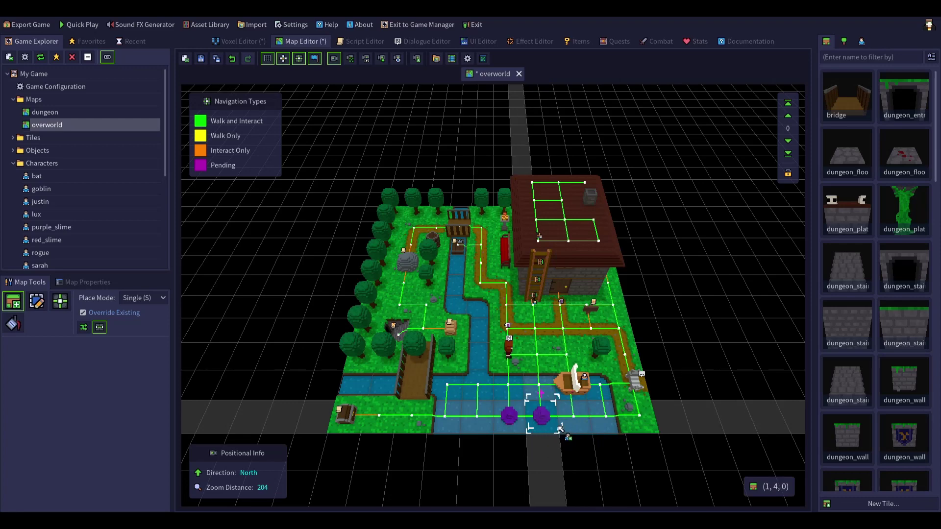
click(233, 59)
scroll(372, 377, up, 4)
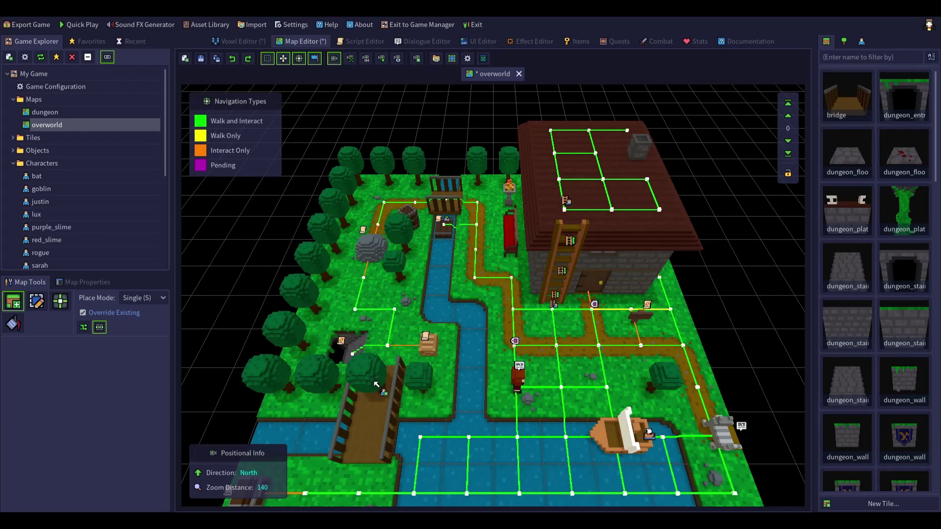
click(385, 341)
click(379, 417)
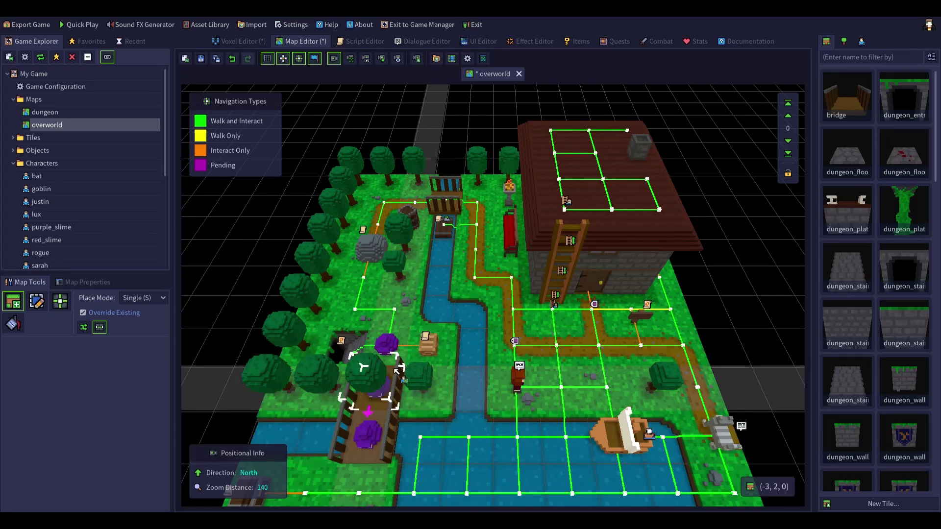
click(233, 60)
click(233, 60)
click(234, 60)
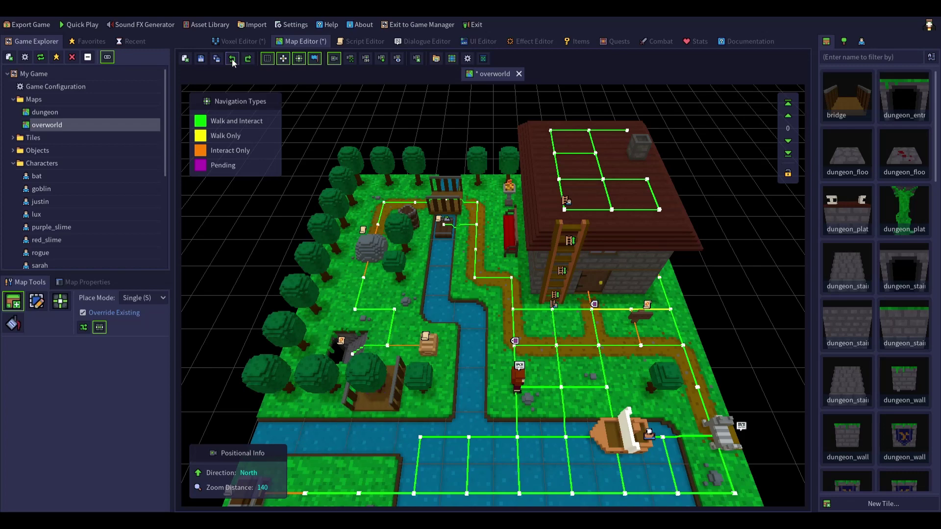
click(248, 59)
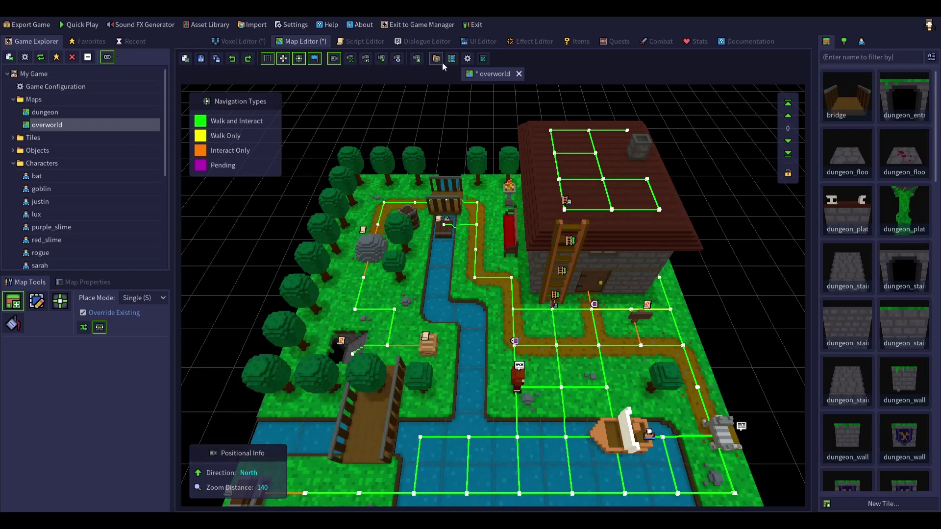
click(425, 43)
click(352, 41)
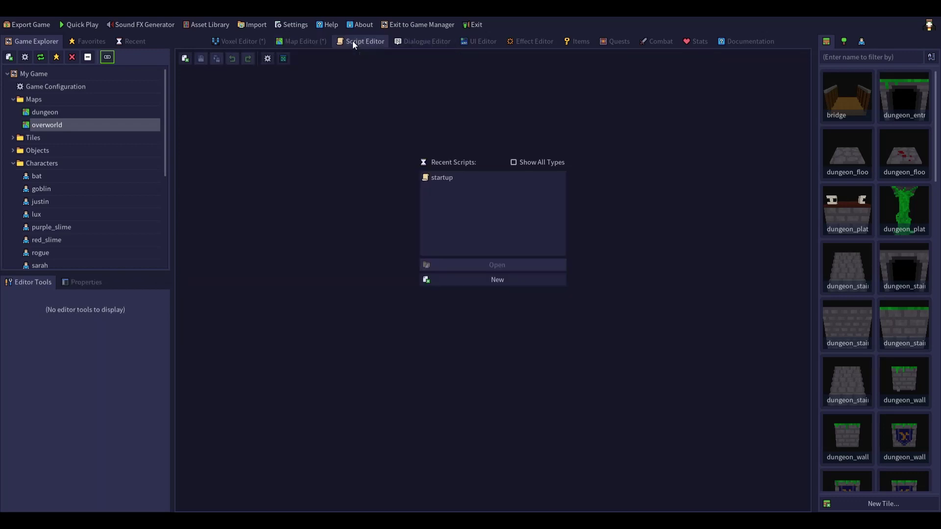
click(301, 42)
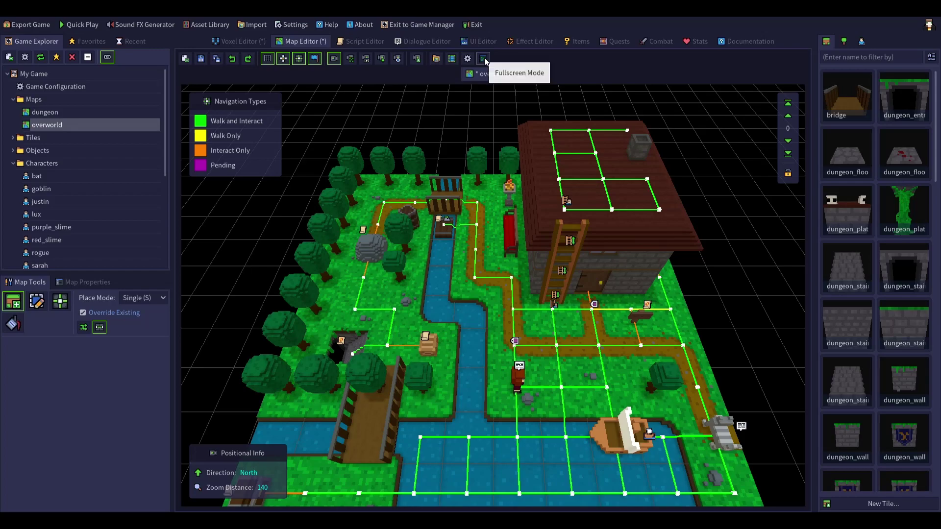
click(467, 60)
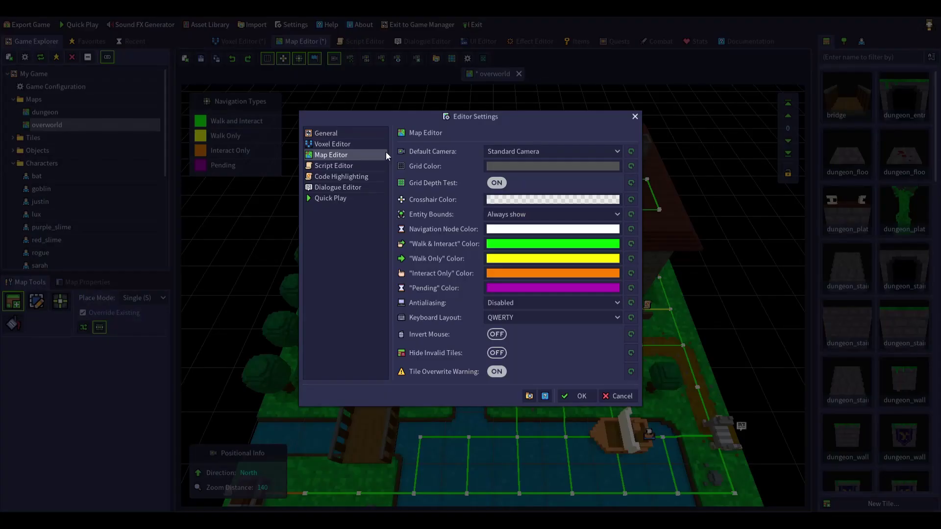
click(345, 155)
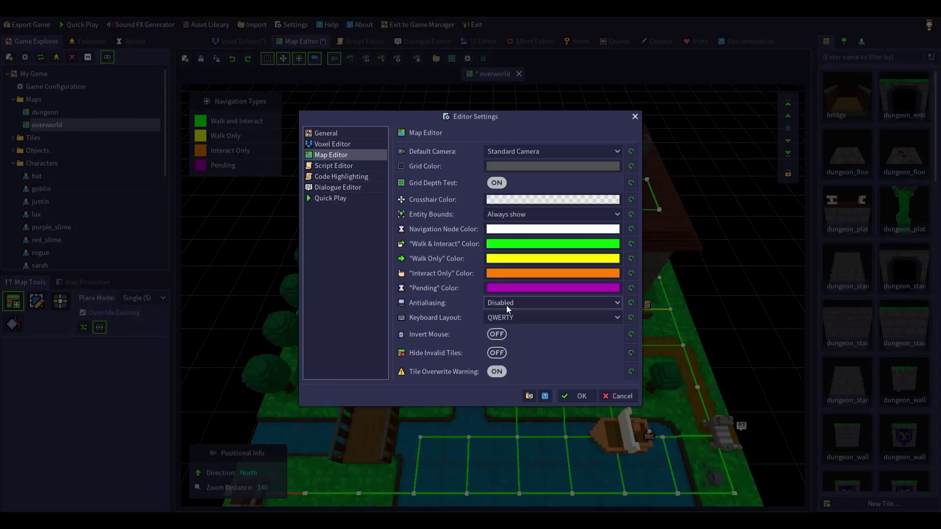
click(635, 397)
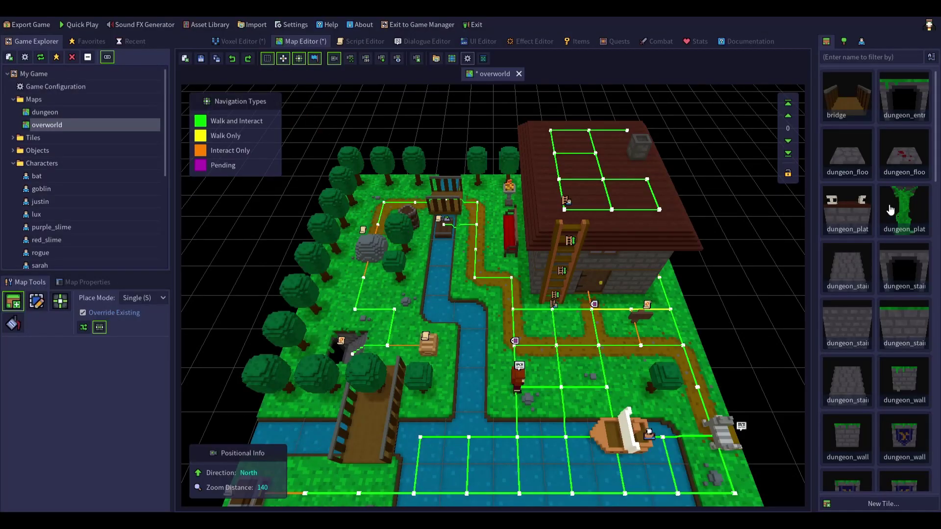
Step: Browse the palette: pick the bridge tile, view its options, then pick the bench object
click(856, 108)
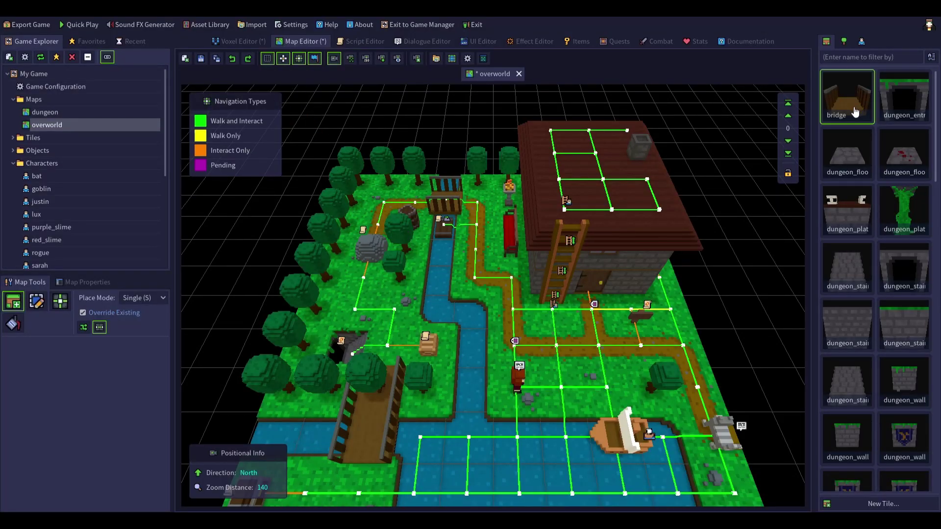
right_click(839, 124)
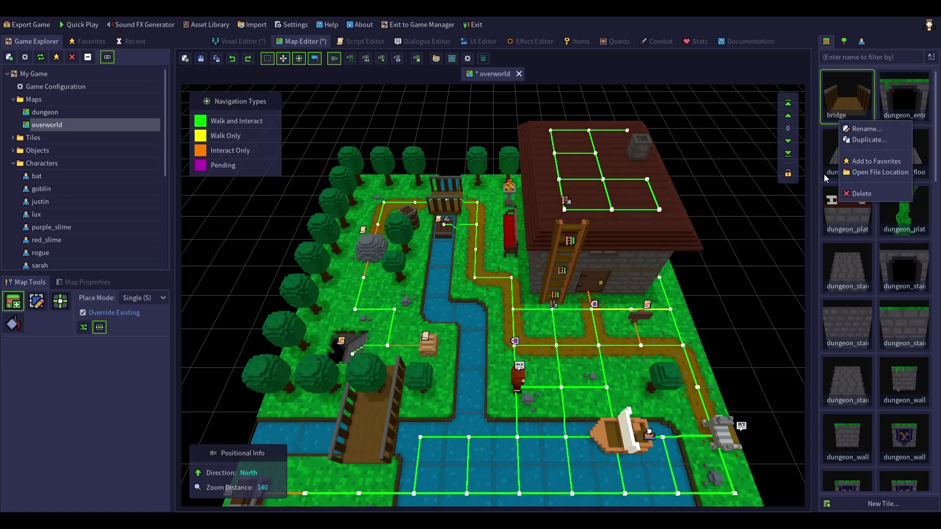
click(814, 236)
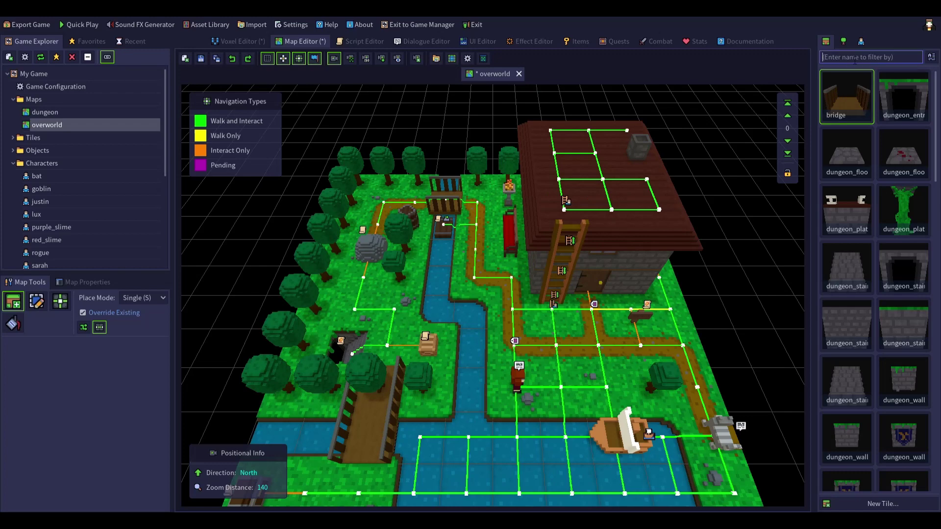
click(845, 42)
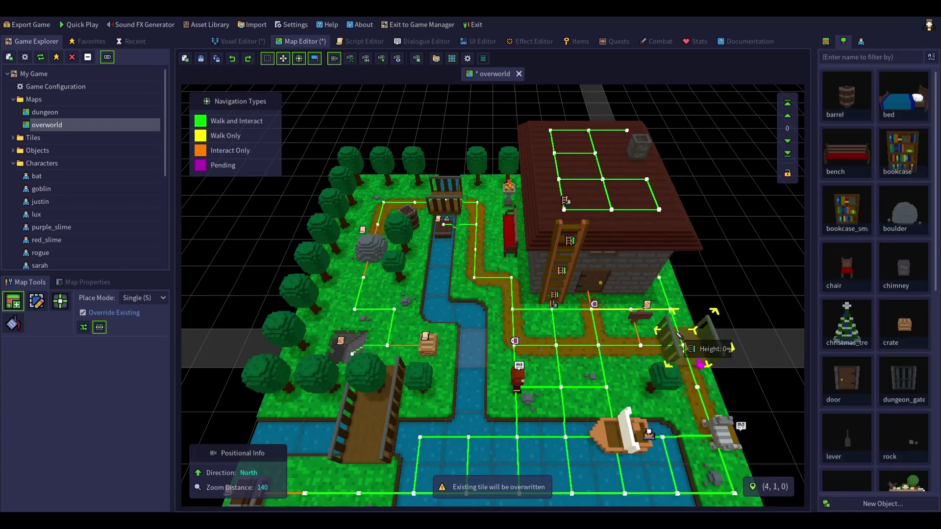
scroll(764, 363, down, 5)
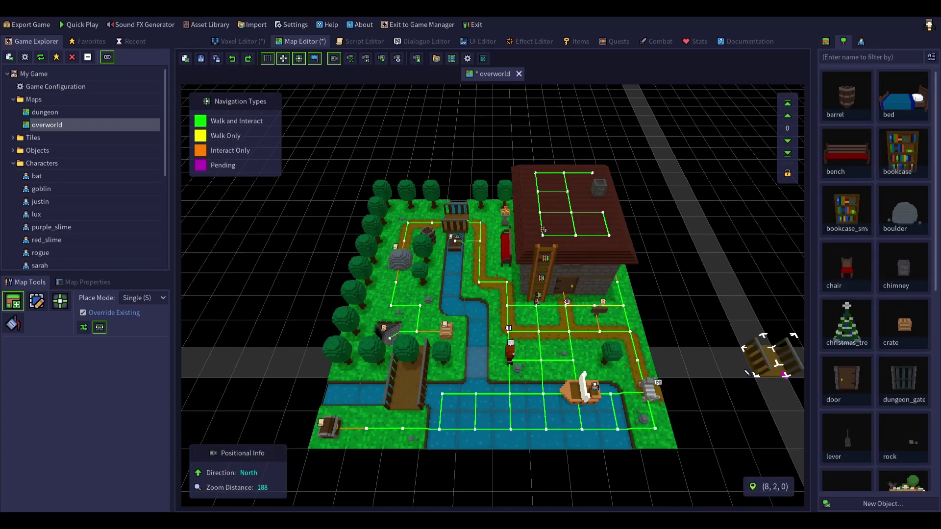
scroll(730, 392, up, 3)
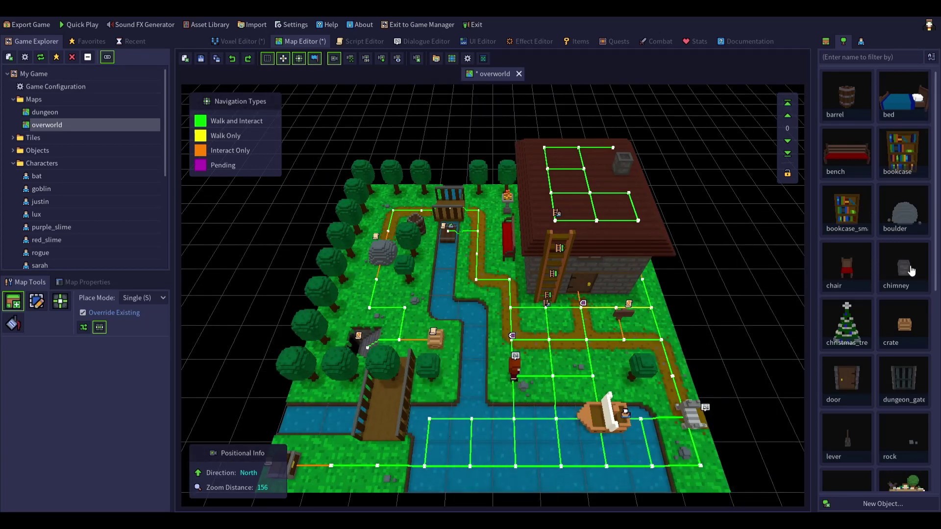
click(855, 147)
Step: Place the justin character on the map at (1, 1, 0), then switch to Box mode
click(865, 45)
click(931, 56)
click(854, 157)
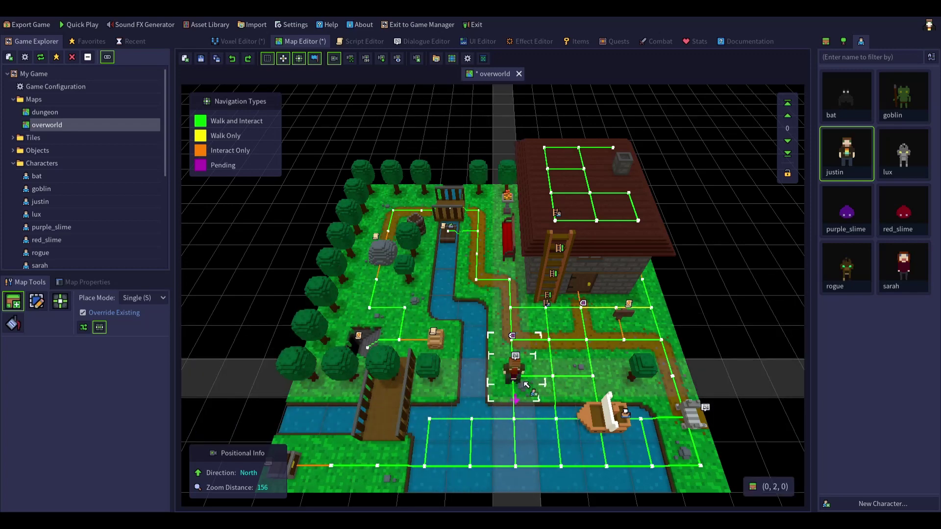
click(545, 349)
key(b)
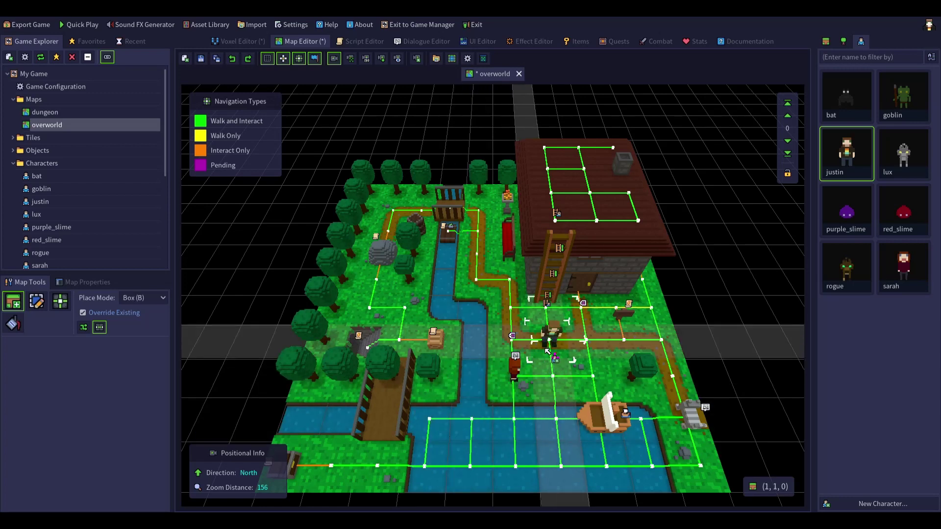
Step: Start an export, dismiss the unsaved-changes prompt, and open the built-in documentation
click(42, 23)
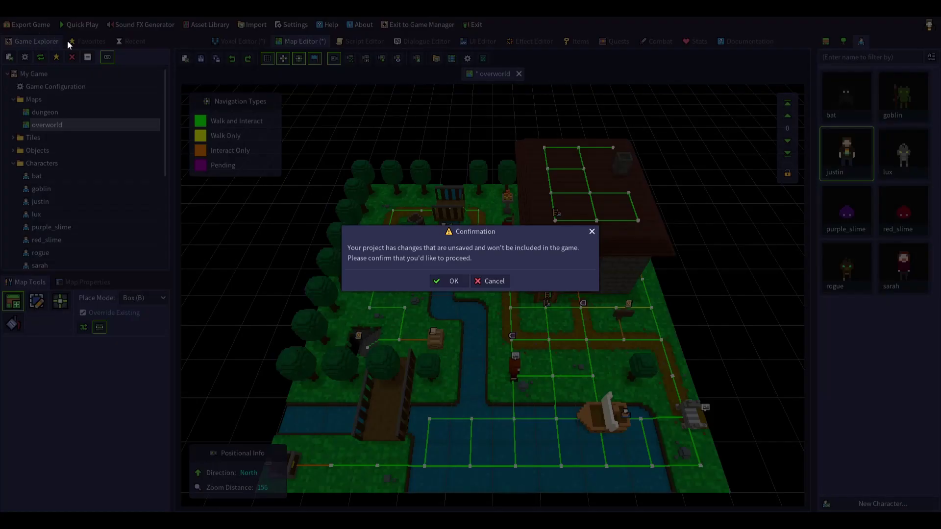
click(501, 283)
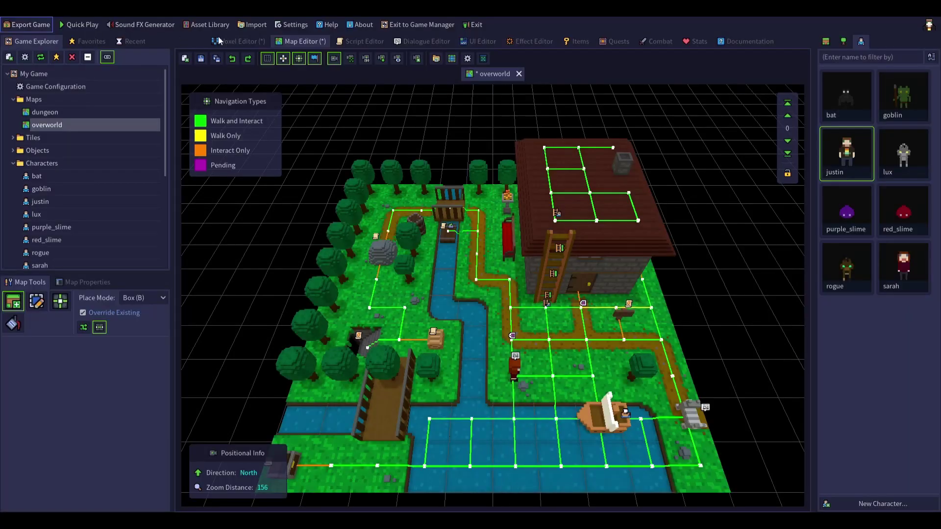
click(327, 25)
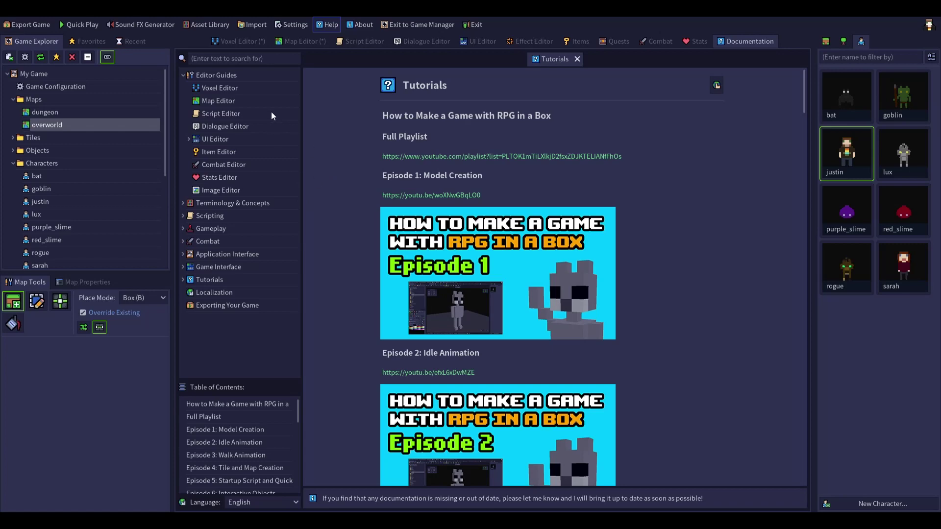
Step: Select the Map Editor guide, scroll through the Tutorials page, then open the Script Editor guide
click(254, 104)
scroll(512, 233, down, 3)
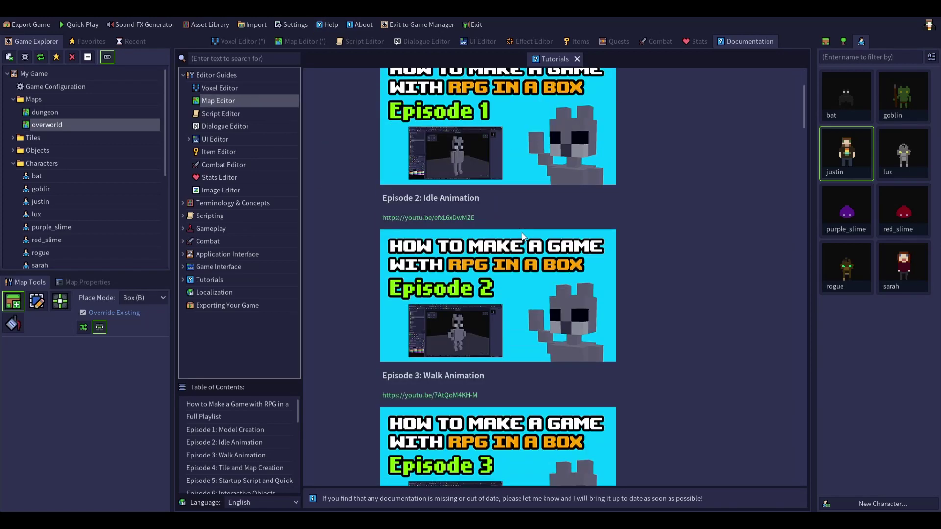
scroll(508, 184, down, 1)
scroll(444, 243, down, 3)
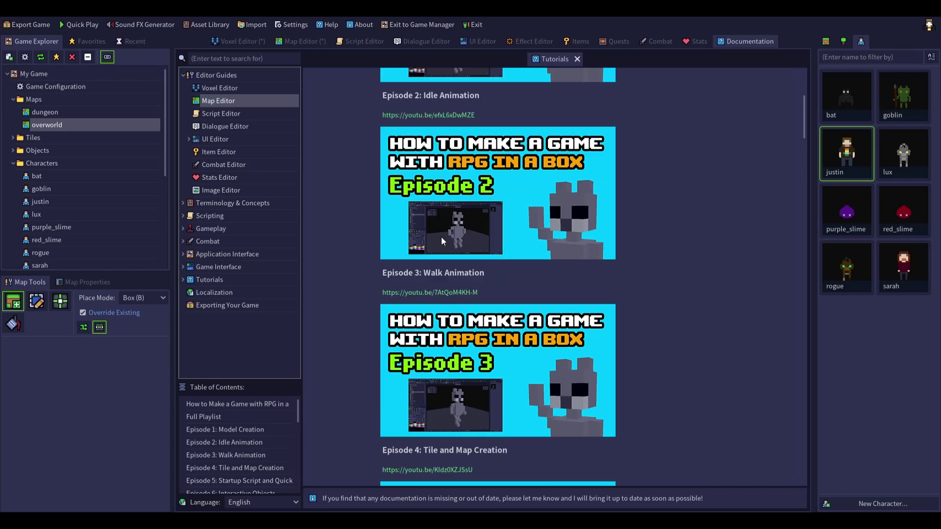
scroll(519, 272, down, 5)
scroll(453, 243, down, 13)
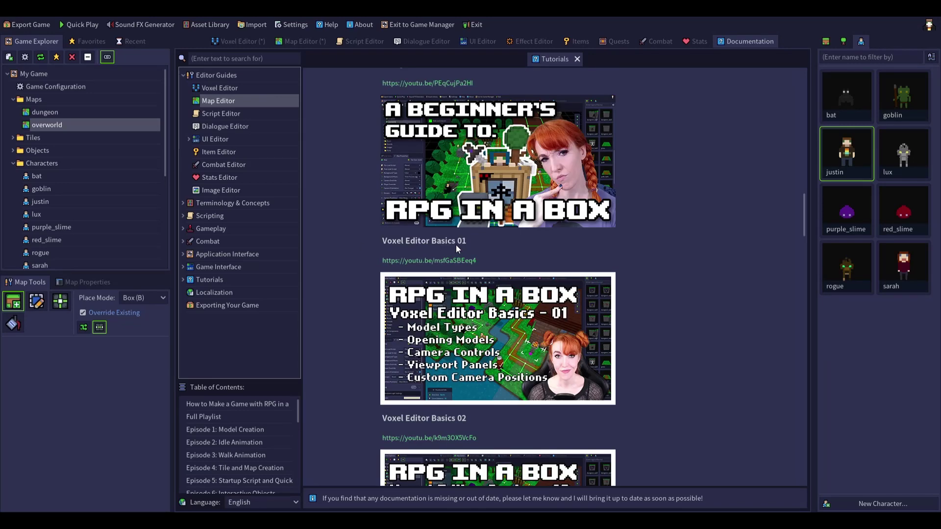
scroll(455, 248, down, 10)
scroll(454, 254, down, 18)
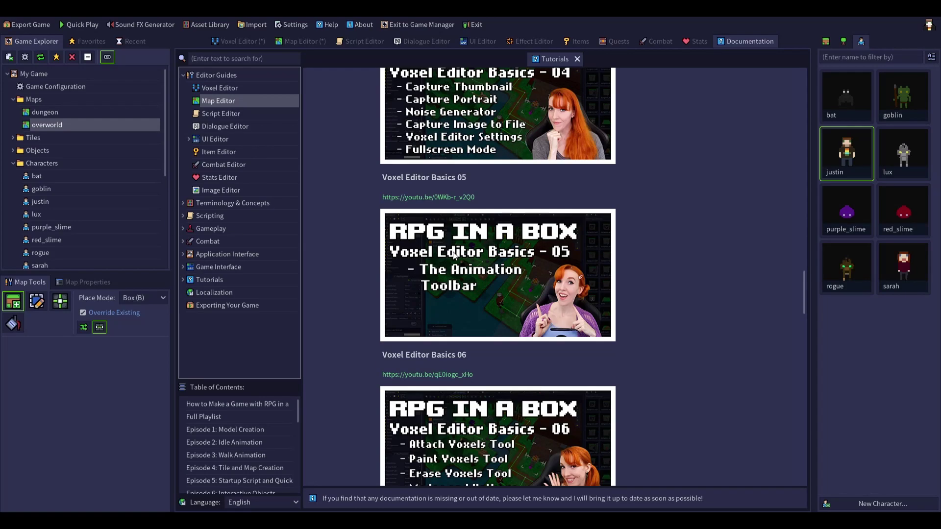
scroll(454, 243, down, 16)
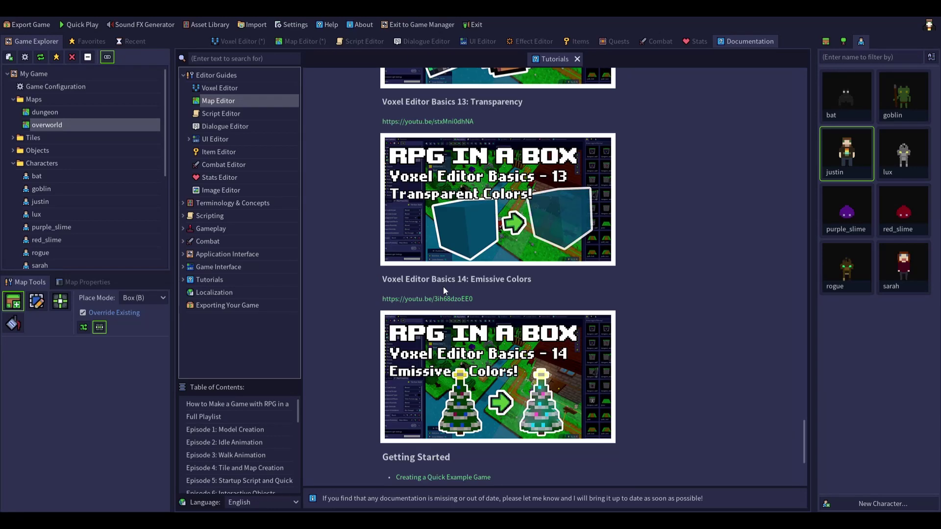
click(230, 114)
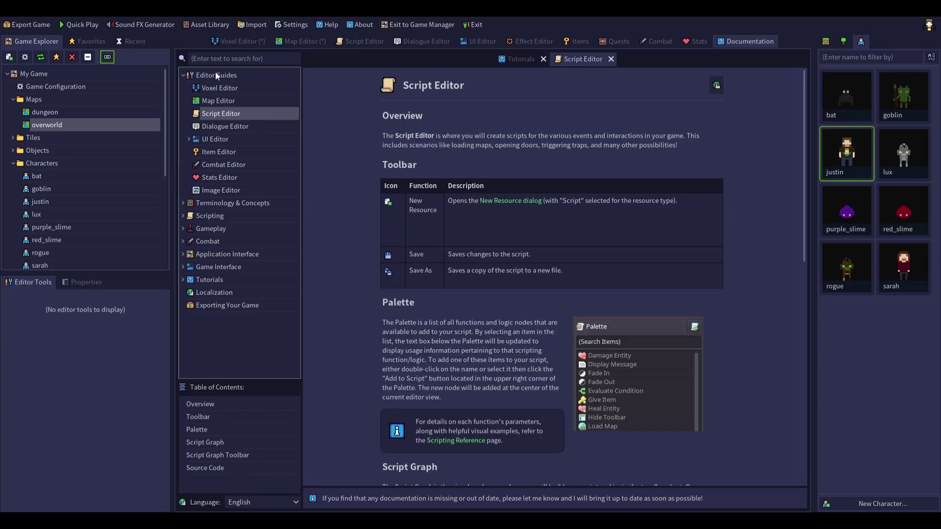
Step: Open the Map Editor guide and read through its Controls and Place Mode tables
click(232, 104)
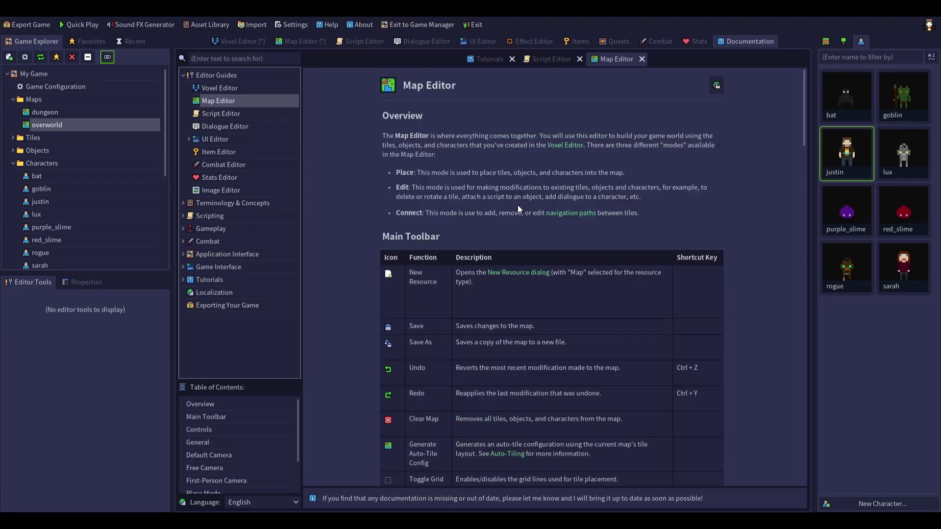
scroll(490, 245, down, 10)
scroll(477, 272, down, 15)
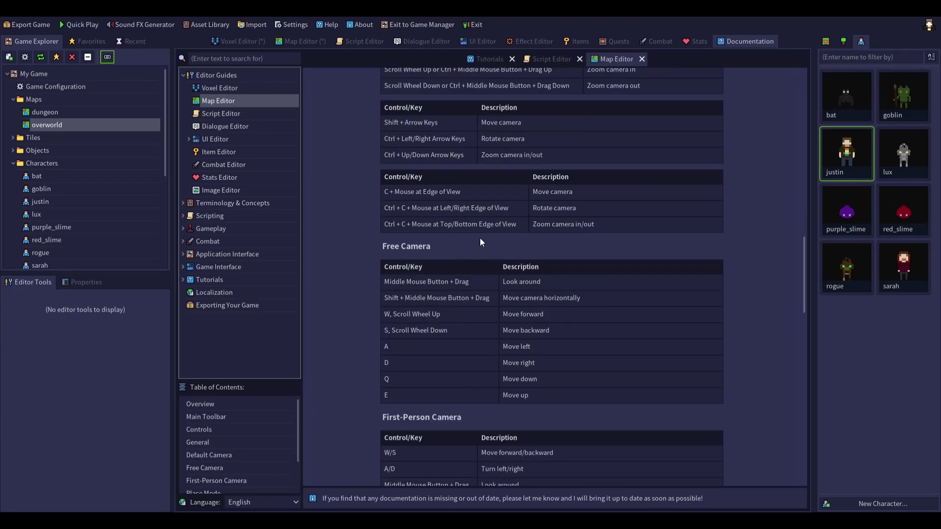
scroll(469, 245, up, 4)
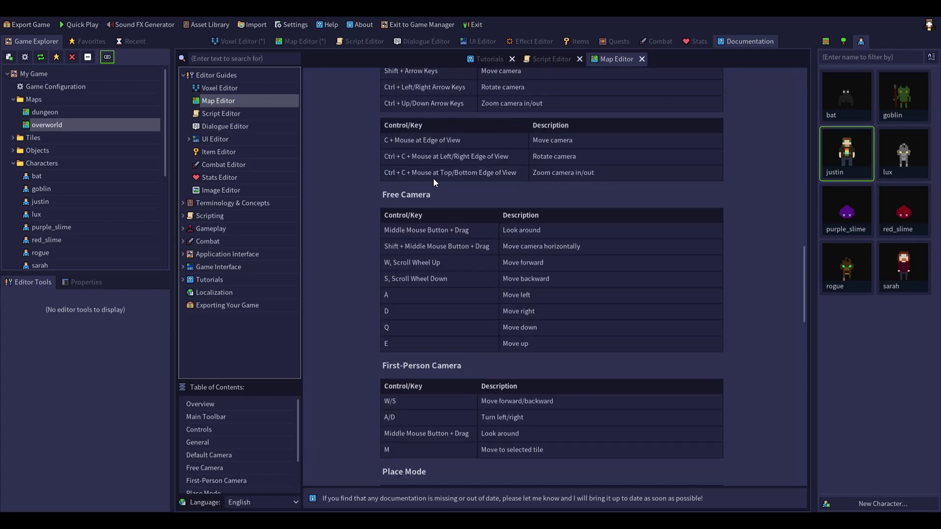
scroll(465, 261, down, 6)
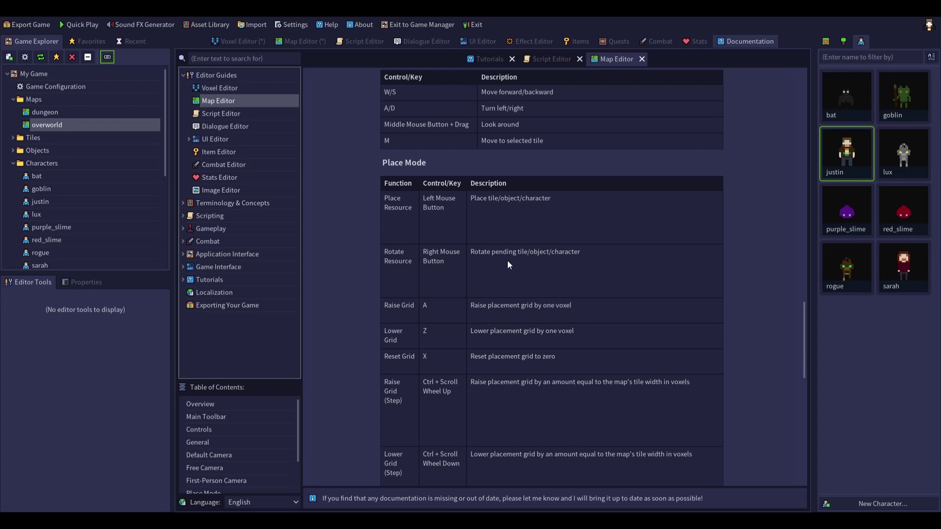
scroll(413, 334, down, 2)
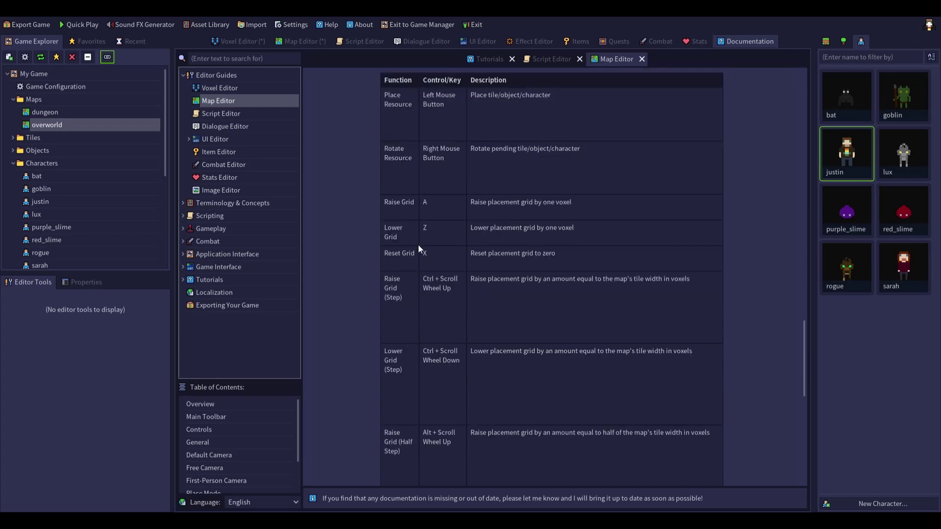
scroll(511, 275, up, 5)
scroll(500, 275, up, 6)
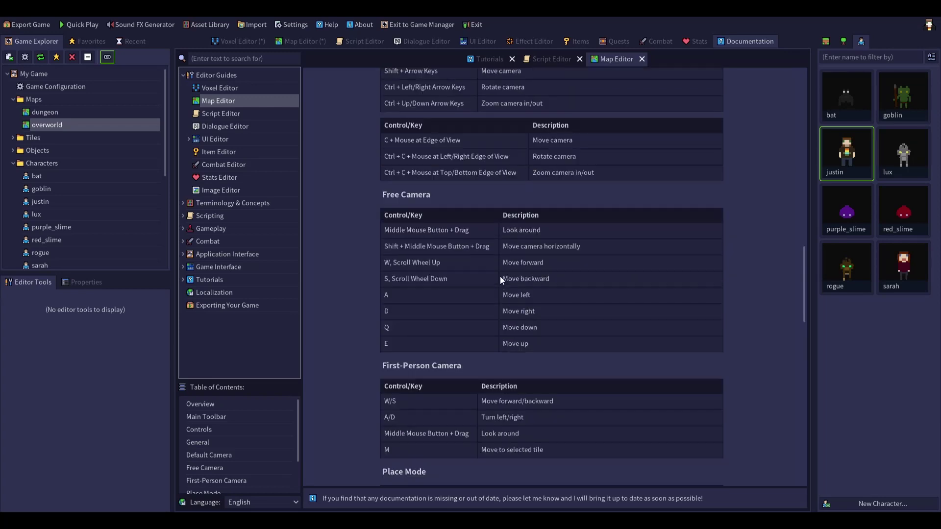
scroll(500, 276, down, 2)
scroll(441, 172, up, 3)
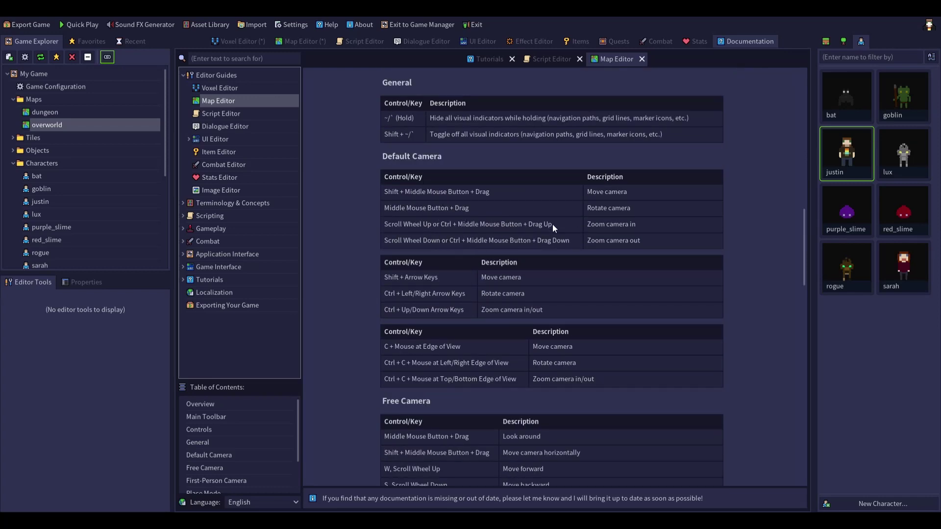
scroll(528, 225, up, 1)
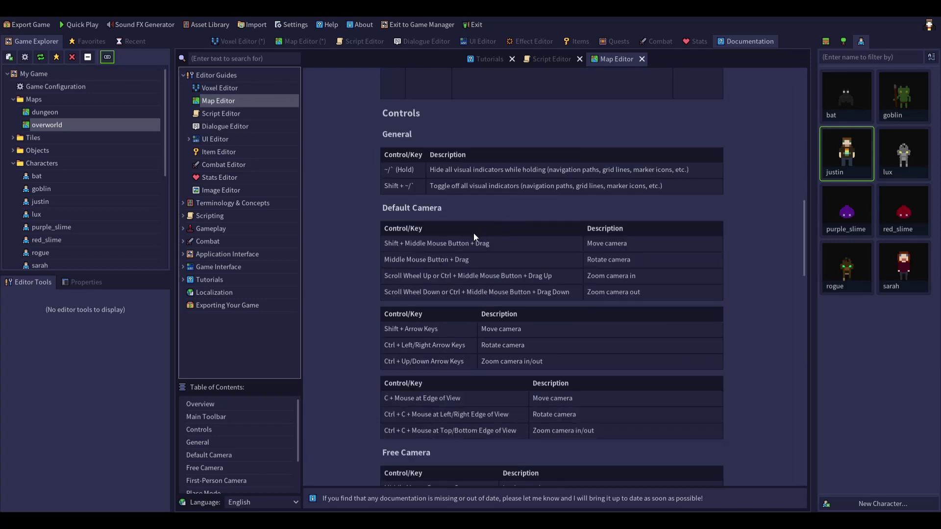
scroll(532, 278, up, 2)
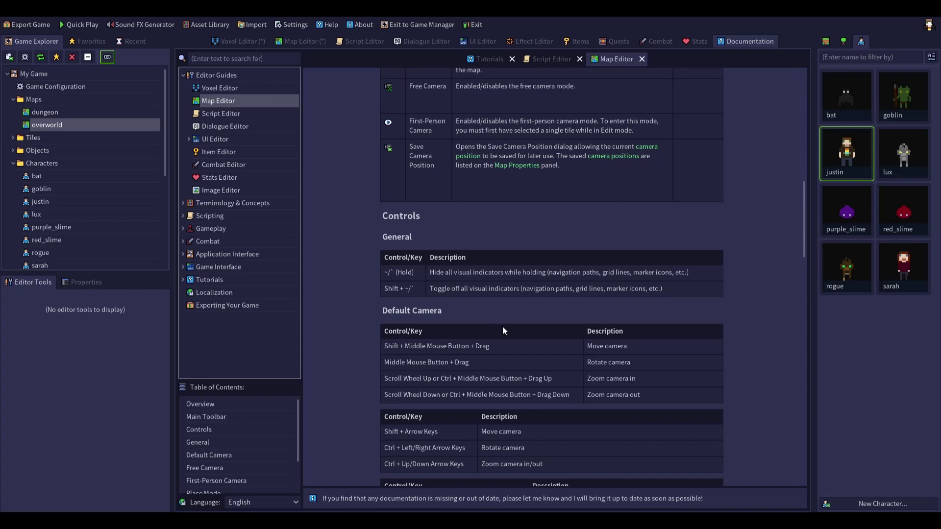
scroll(511, 334, down, 8)
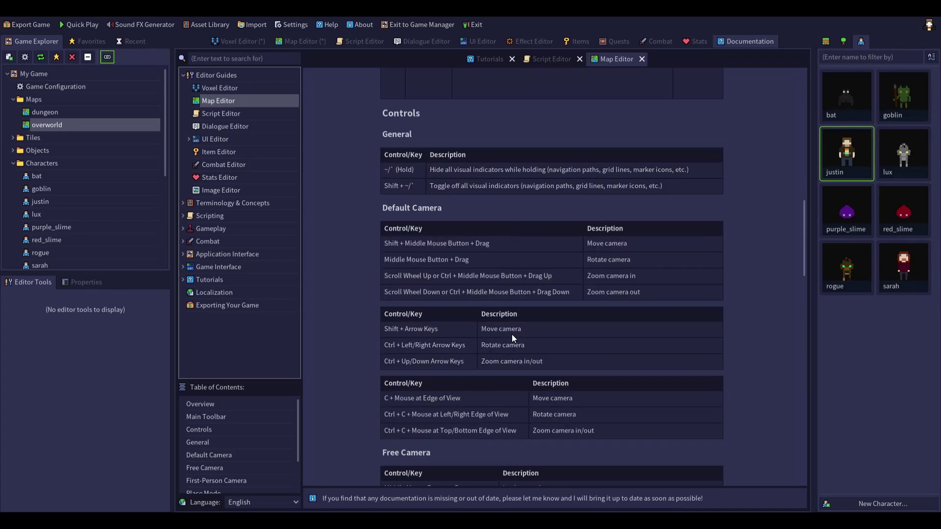
scroll(511, 334, up, 8)
scroll(510, 333, down, 5)
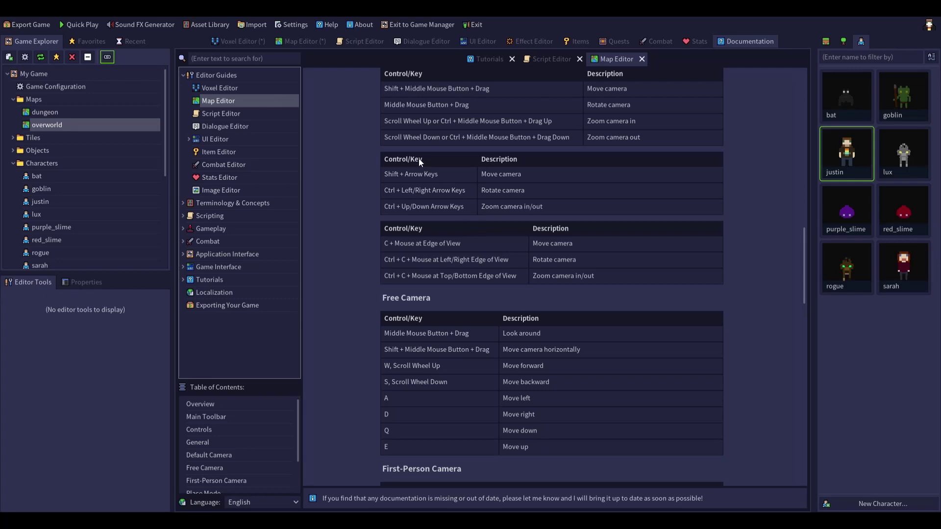
Step: Continue through the Edit and Connect Mode tables, then return to the overworld map
scroll(431, 169, down, 2)
scroll(421, 216, down, 7)
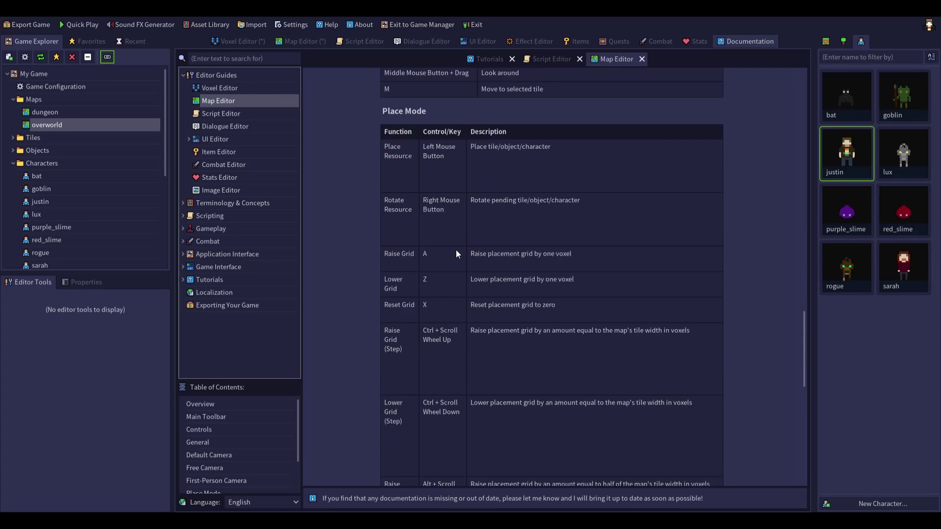
scroll(417, 248, down, 5)
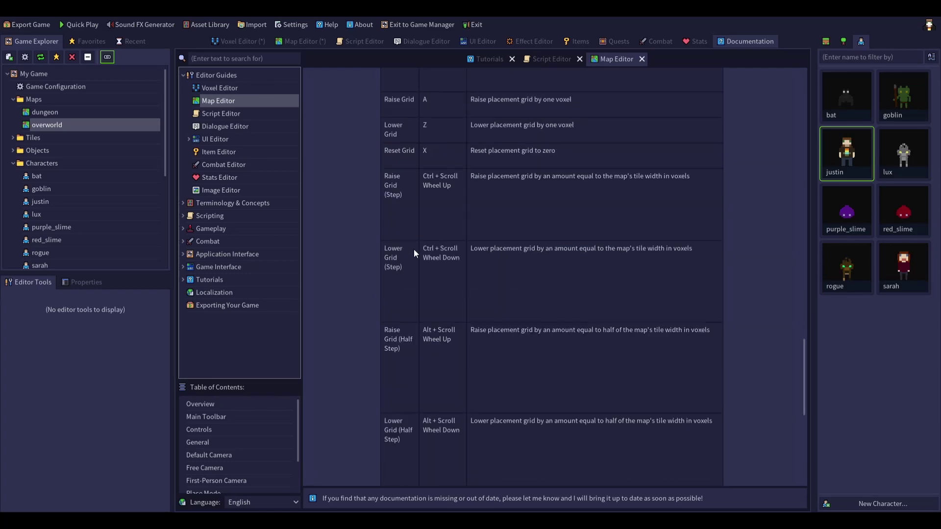
scroll(413, 249, down, 5)
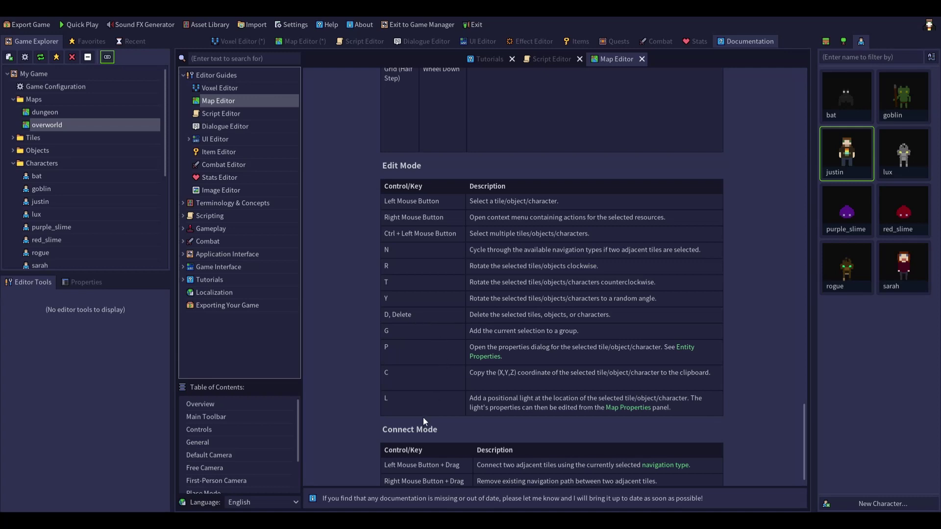
scroll(425, 392, down, 1)
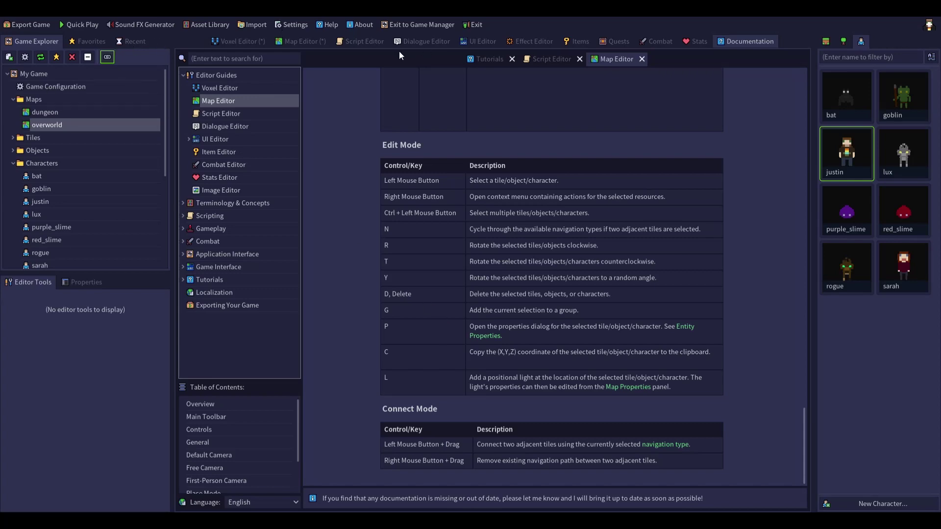
click(301, 41)
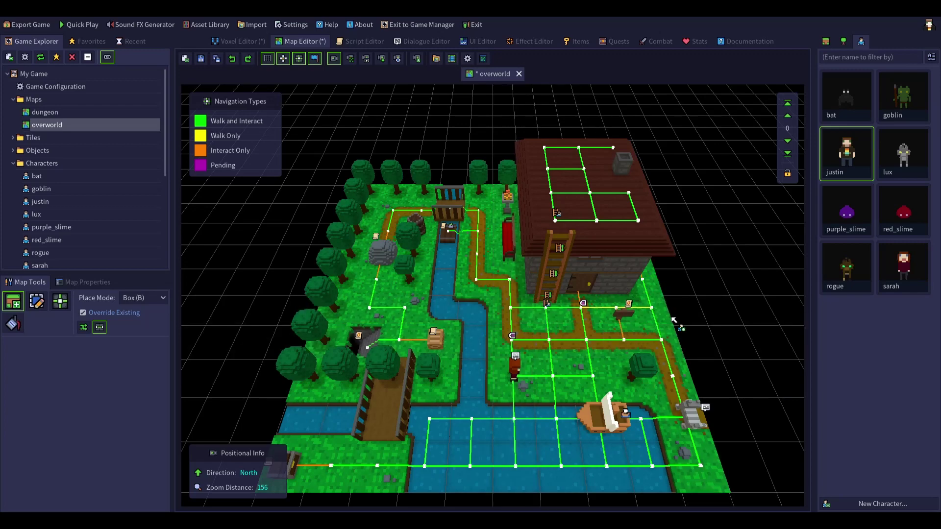
Step: Zoom out of the map and switch to Select mode, then Connect mode (S, 3)
scroll(421, 331, down, 4)
key(s)
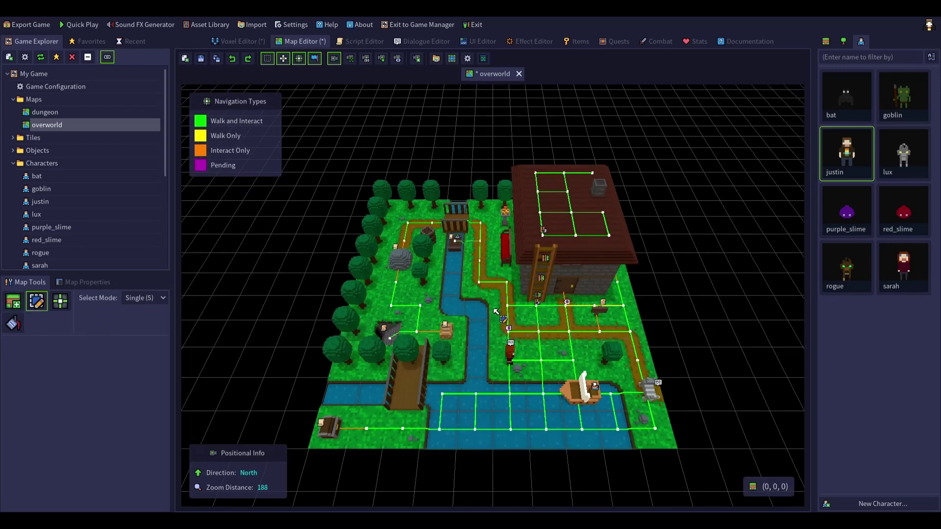
key(3)
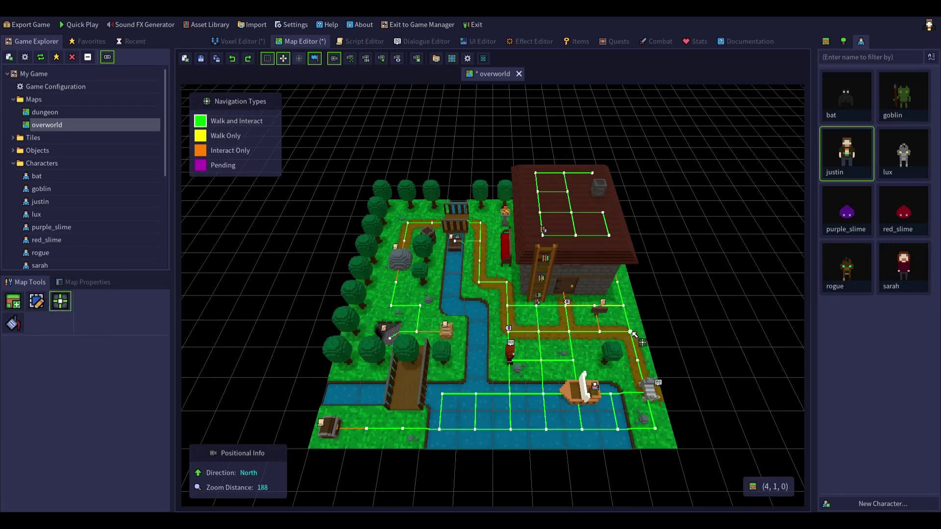